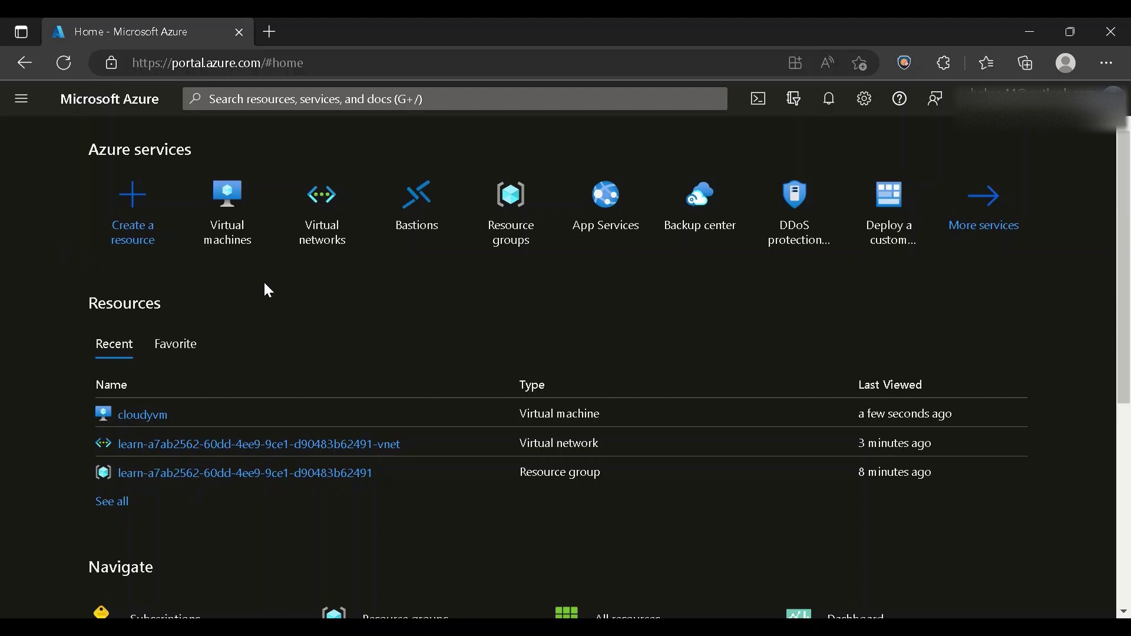
Step: Search the portal for the Bastions service and open it to create a new Bastion
{"action": "left_click", "coordinate": [333, 105]}
{"action": "type", "text": "bastio"}
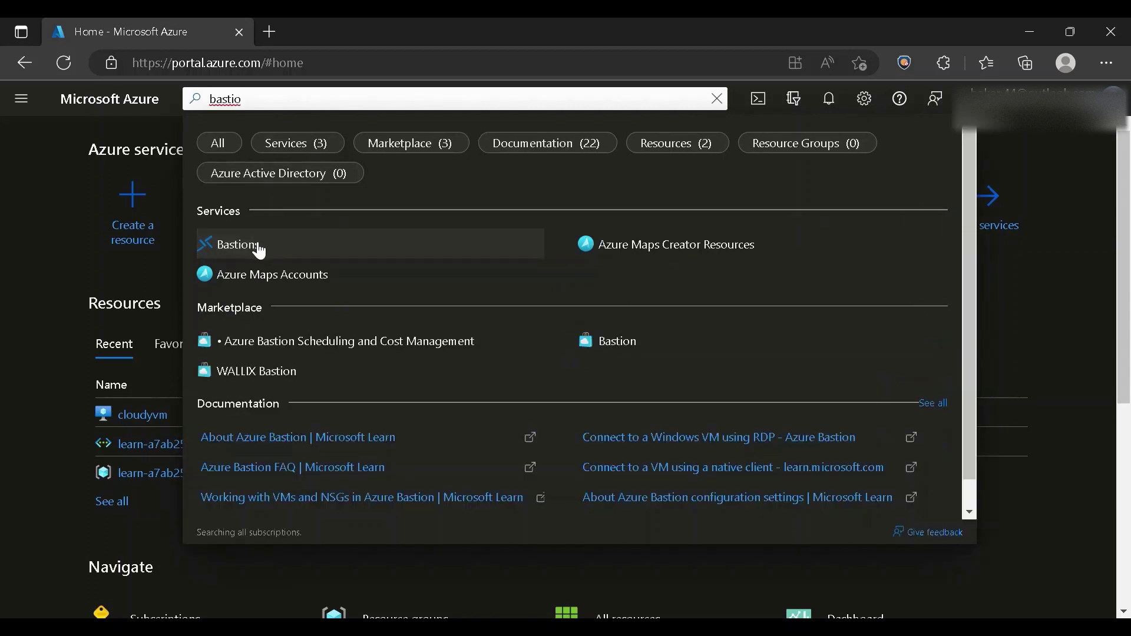
{"action": "left_click", "coordinate": [260, 251]}
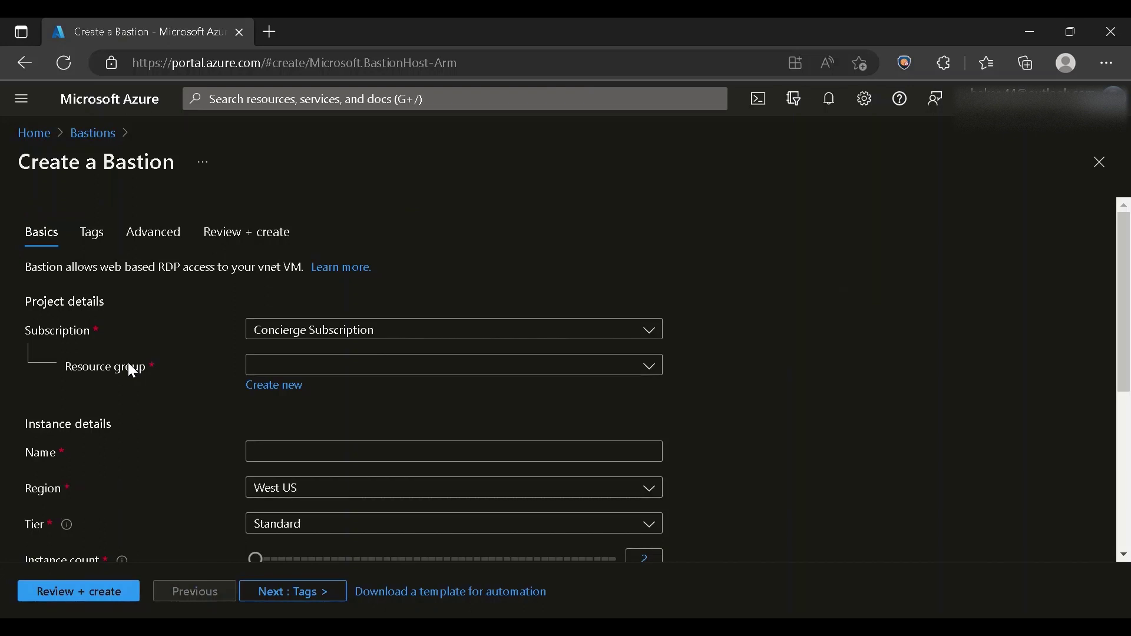
Step: Assign the new Bastion to the existing resource group learn-a7ab2562-60dd-4ee9-9ce1-d90483b62491
{"action": "left_click", "coordinate": [364, 336]}
{"action": "left_click", "coordinate": [365, 341]}
{"action": "left_click", "coordinate": [362, 373]}
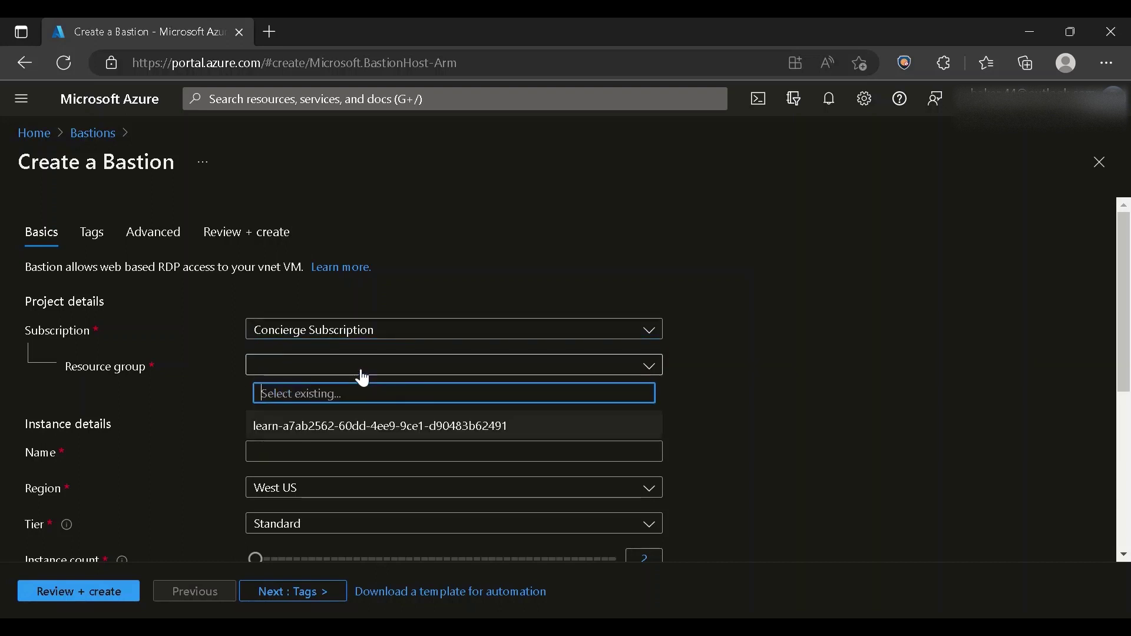
{"action": "left_click", "coordinate": [353, 429]}
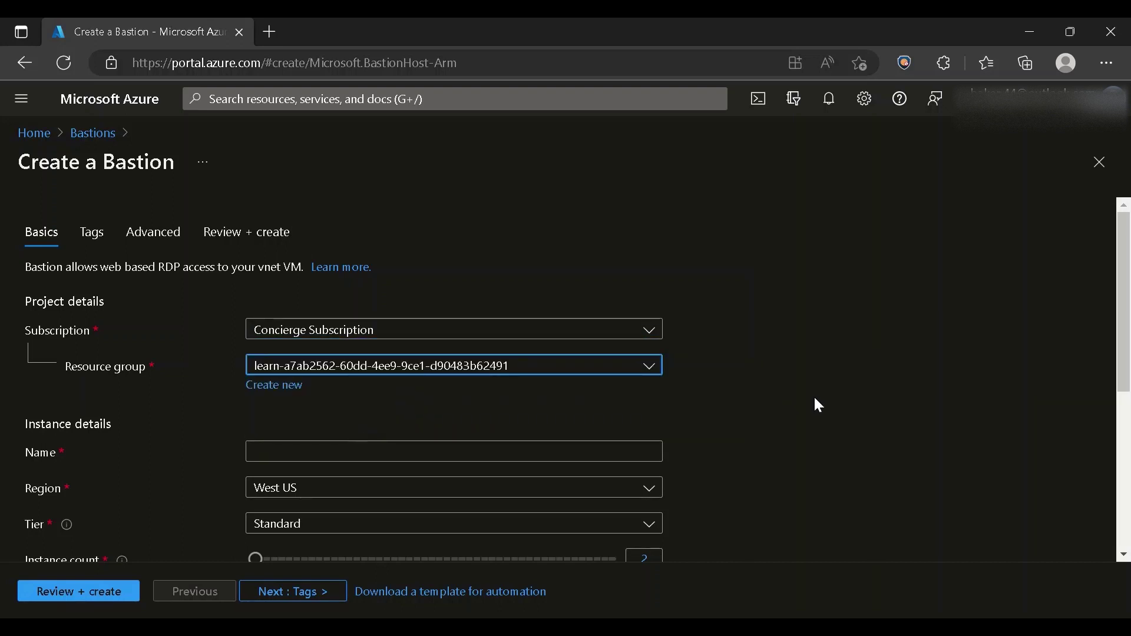
Step: Name the Bastion instance BastionVM and set its tier to Basic
{"action": "scroll", "coordinate": [1127, 298], "scroll_direction": "down", "scroll_amount": 1}
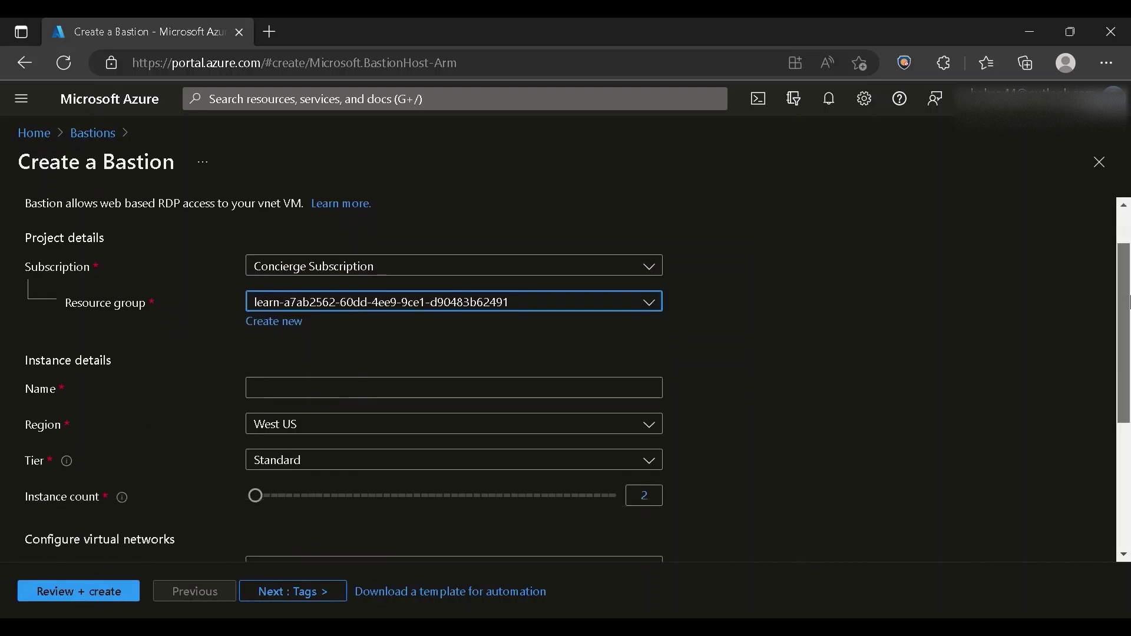
{"action": "scroll", "coordinate": [1127, 298], "scroll_direction": "down", "scroll_amount": 1}
{"action": "left_click", "coordinate": [430, 333]}
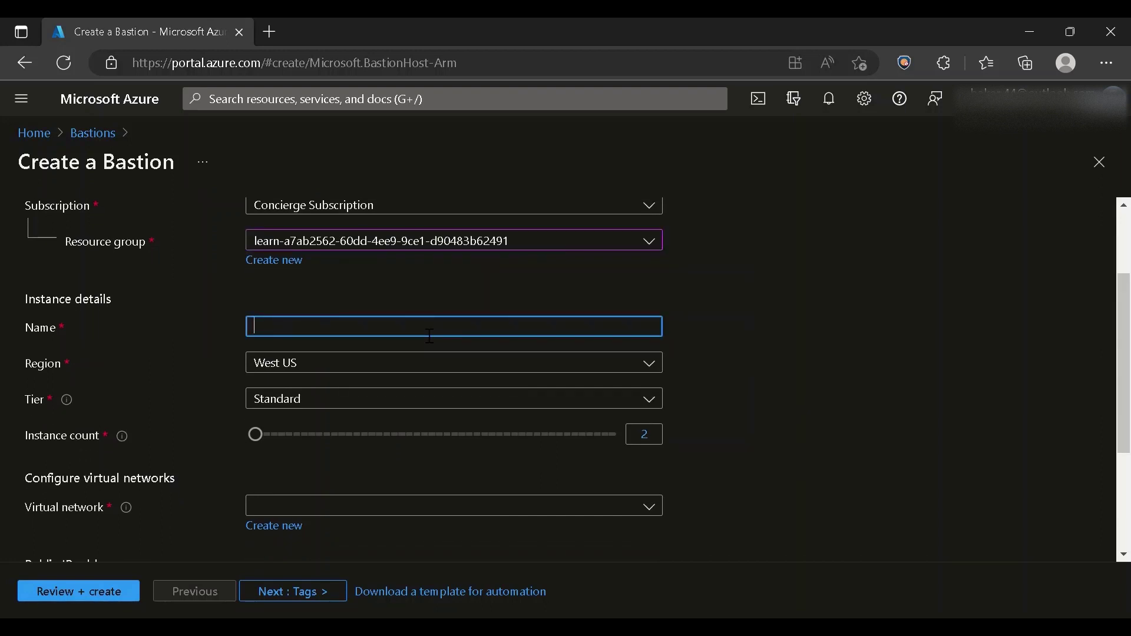
{"action": "type", "text": "BastionVM"}
{"action": "left_click", "coordinate": [378, 405]}
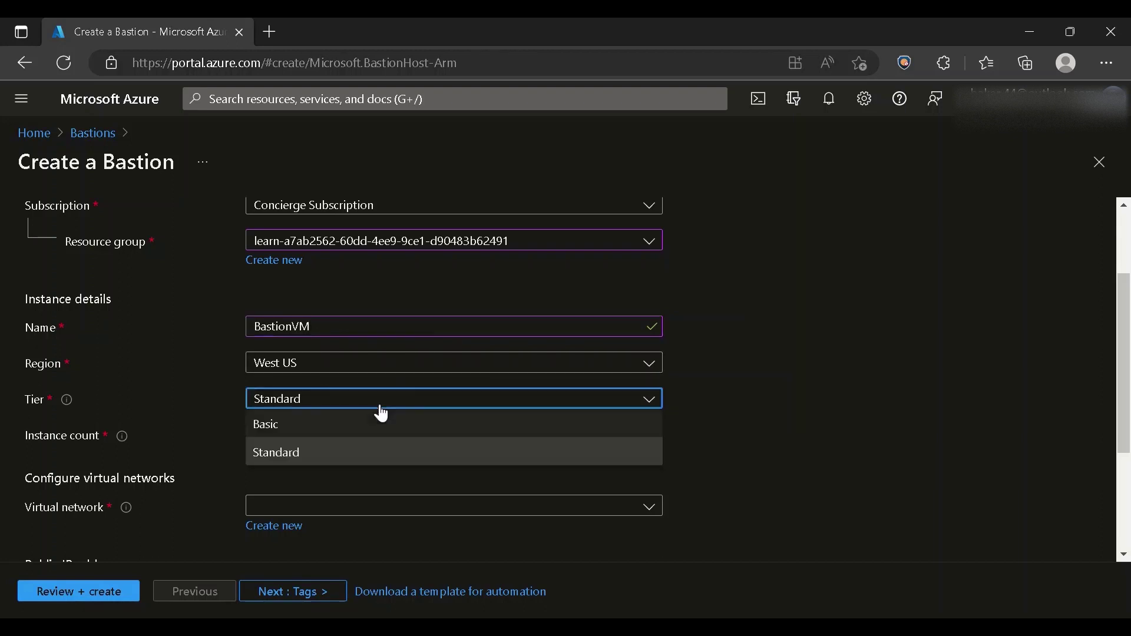
{"action": "left_click", "coordinate": [370, 424]}
Step: Try the Standard tier with its instance count setting, and return the tier to Basic
{"action": "mouse_move", "coordinate": [115, 439]}
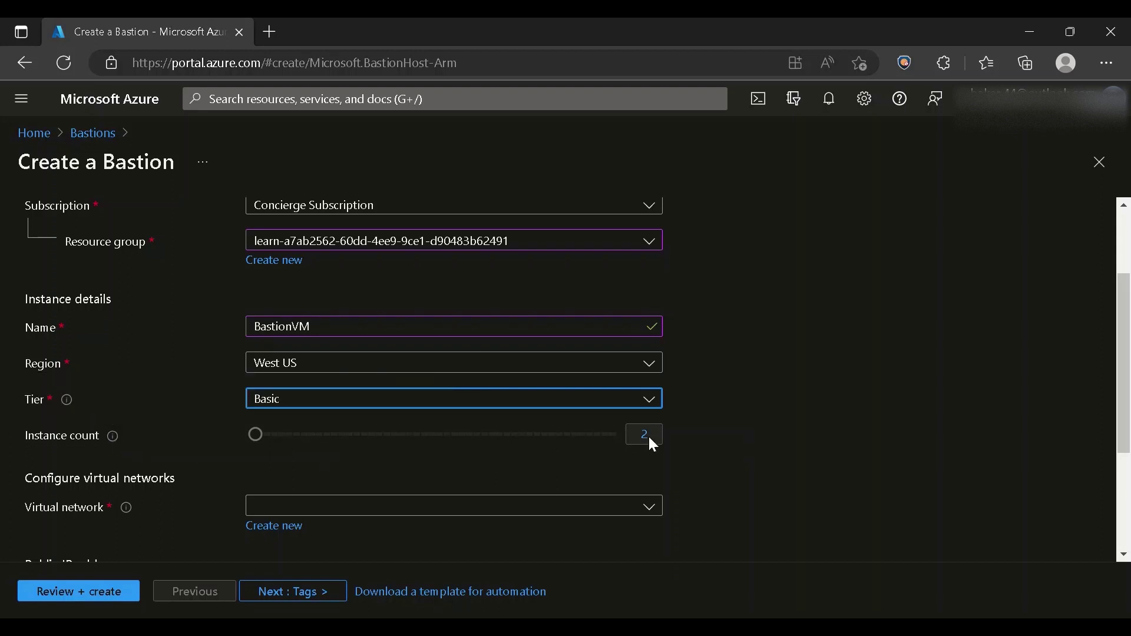
{"action": "left_click", "coordinate": [446, 406]}
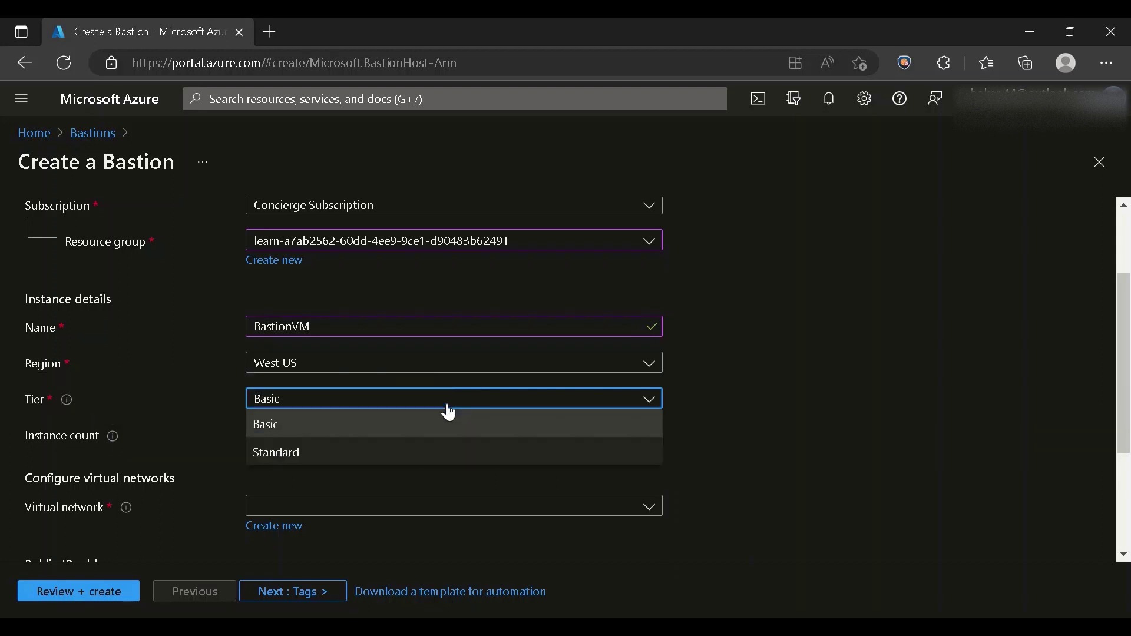
{"action": "left_click", "coordinate": [444, 453]}
{"action": "left_click_drag", "start_coordinate": [263, 444], "coordinate": [238, 459]}
{"action": "left_click", "coordinate": [646, 443]}
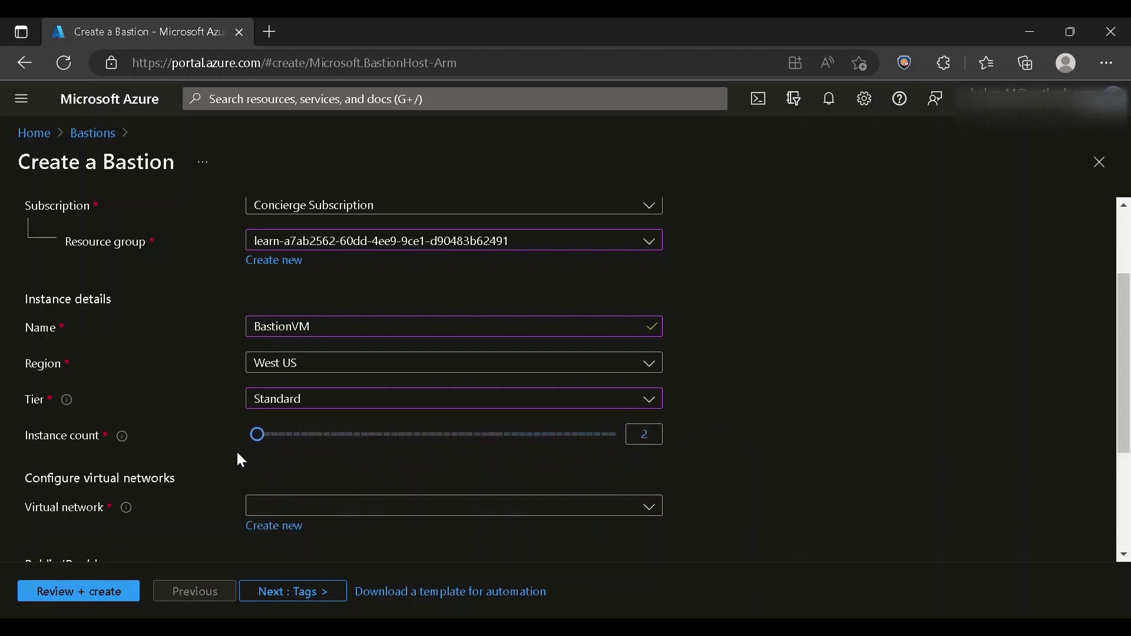
{"action": "left_click", "coordinate": [315, 406]}
{"action": "left_click", "coordinate": [308, 425]}
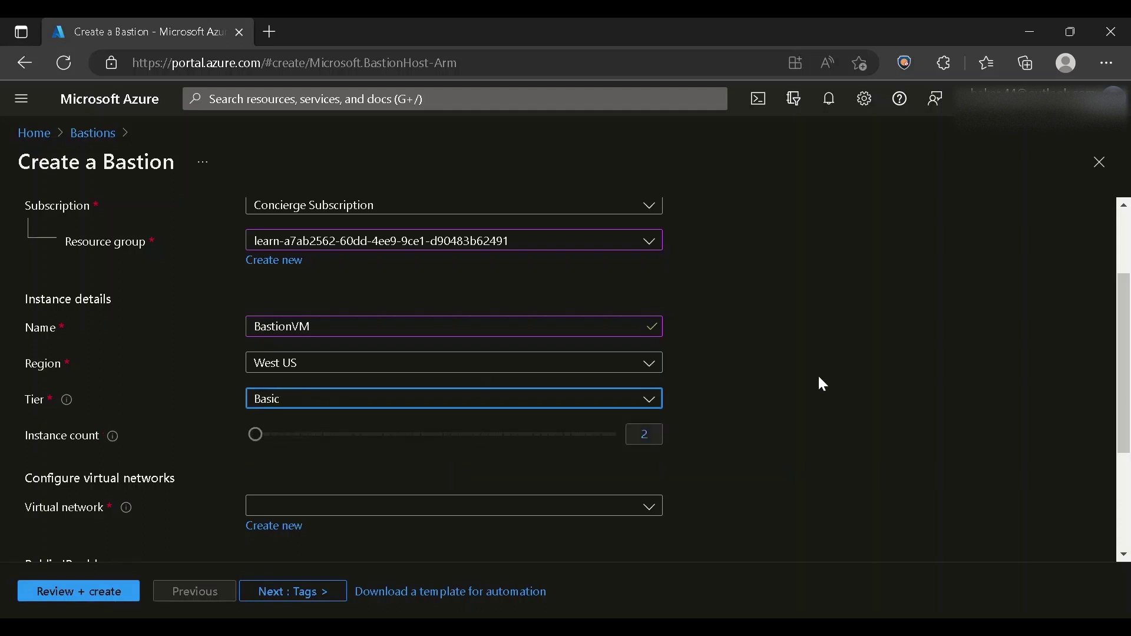
Step: Start a new virtual network for the Bastion and name it bastionvnet
{"action": "left_click_drag", "start_coordinate": [1124, 344], "coordinate": [1129, 418]}
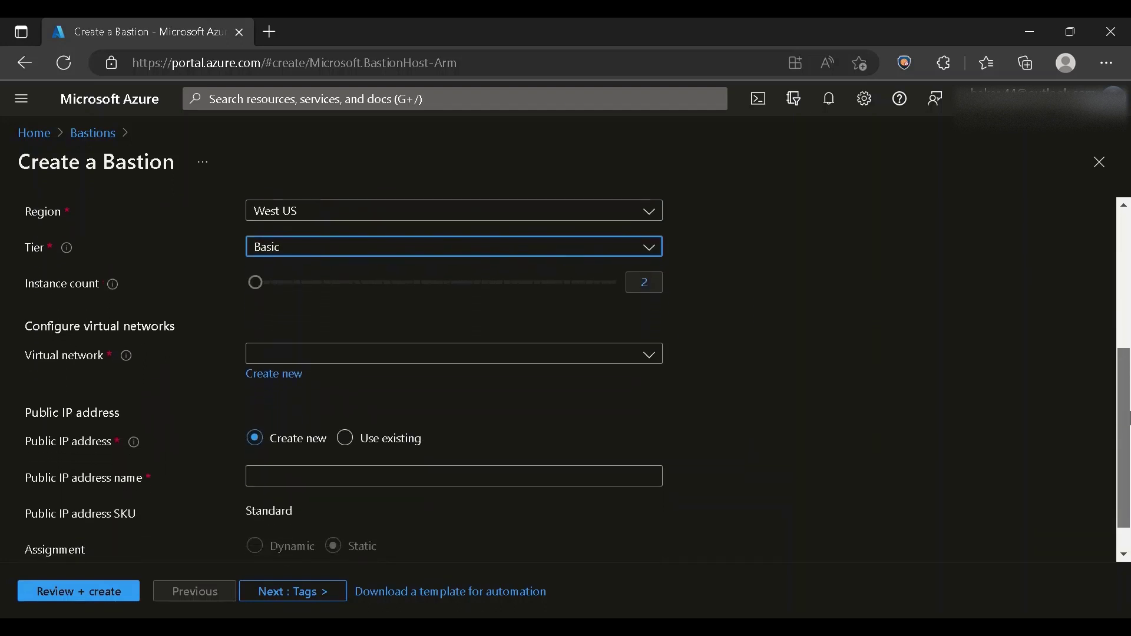
{"action": "left_click", "coordinate": [608, 357]}
{"action": "left_click", "coordinate": [612, 365]}
{"action": "left_click", "coordinate": [290, 374]}
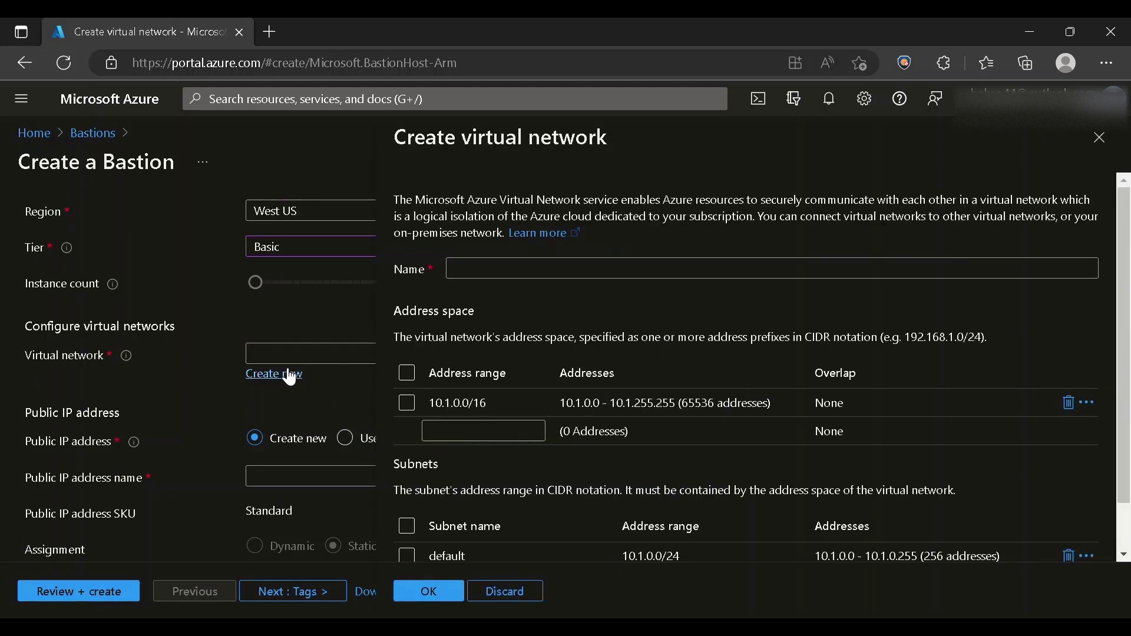
{"action": "left_click", "coordinate": [577, 275]}
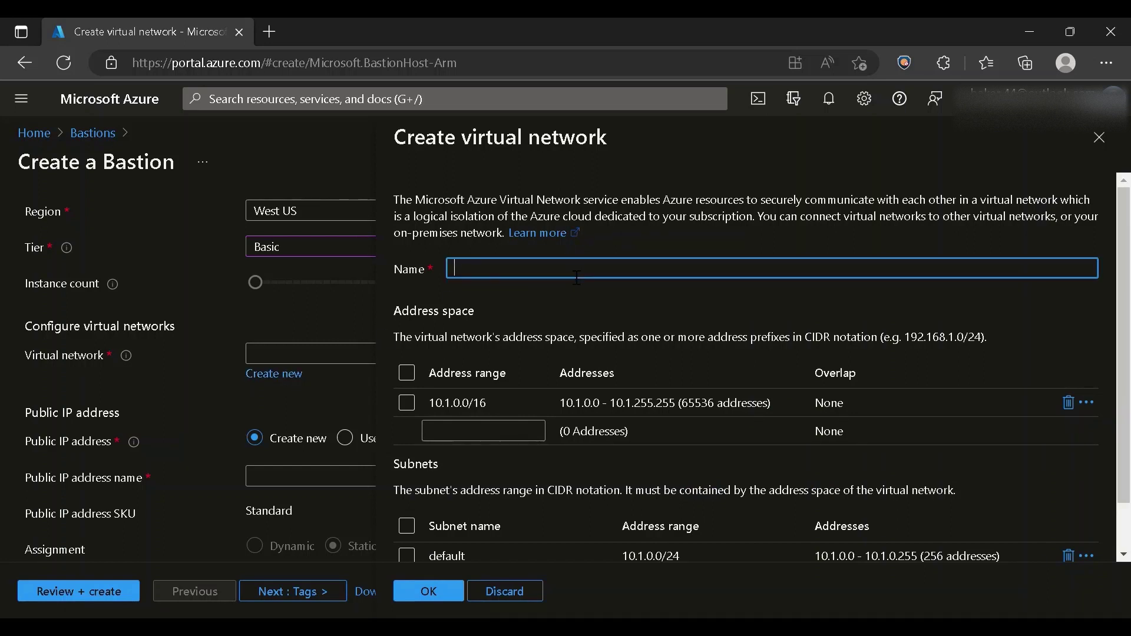
{"action": "type", "text": "bastionvnet"}
Step: Set the default subnet's address range to 10.1.0.0/26, rename it AzureBastionSubnet, and confirm the virtual network
{"action": "scroll", "coordinate": [1125, 276], "scroll_direction": "down", "scroll_amount": 2}
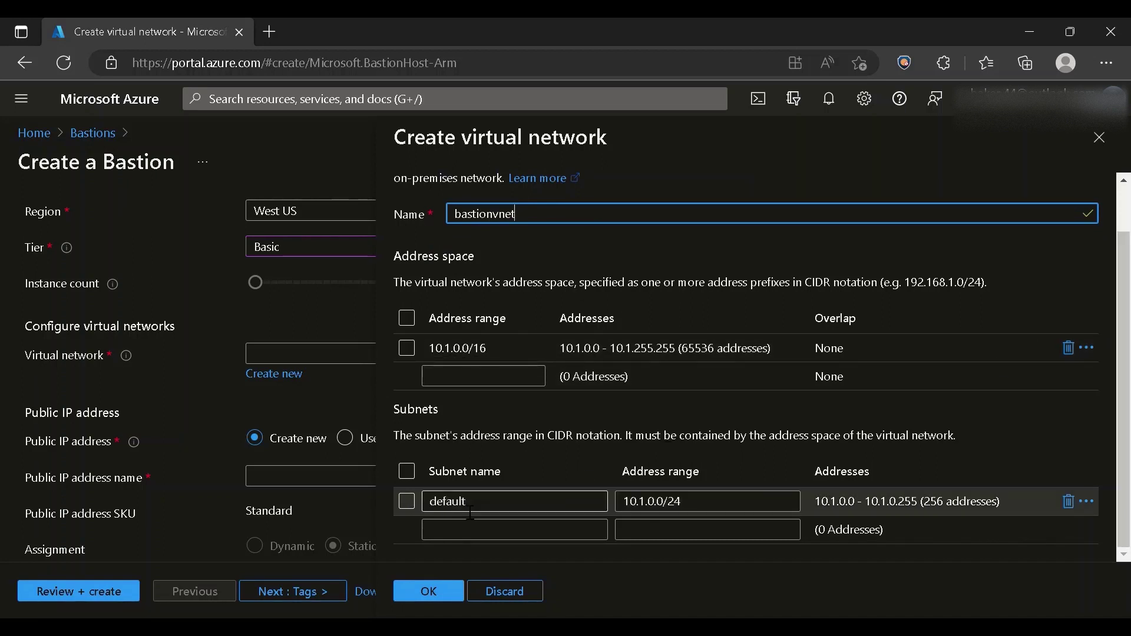
{"action": "left_click", "coordinate": [734, 505]}
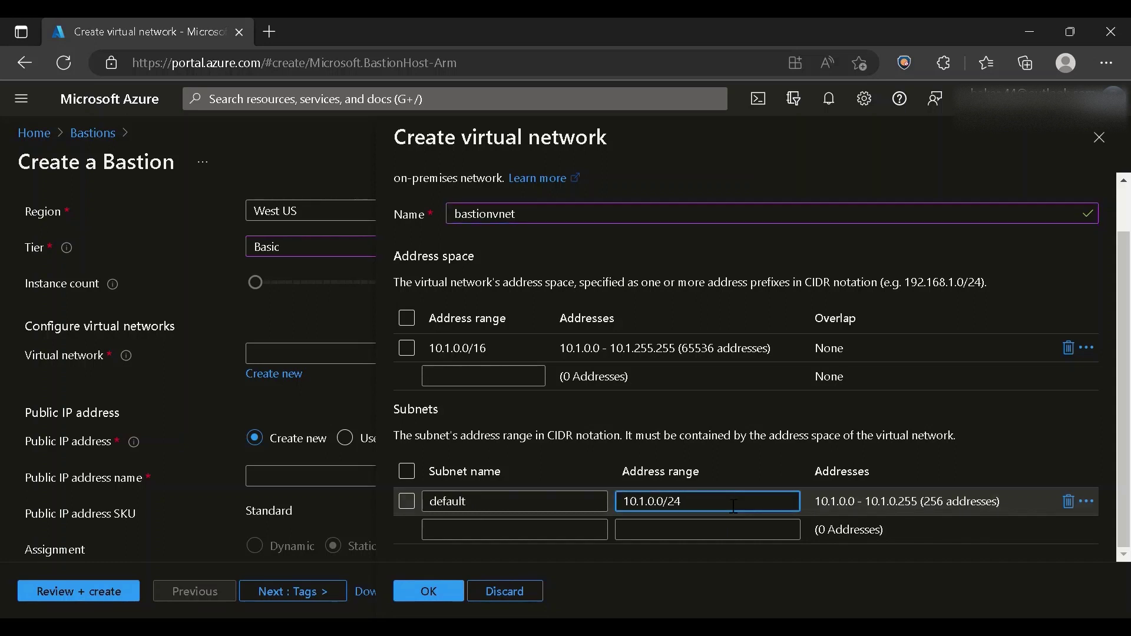
{"action": "key", "text": "BackSpace"}
{"action": "type", "text": "6"}
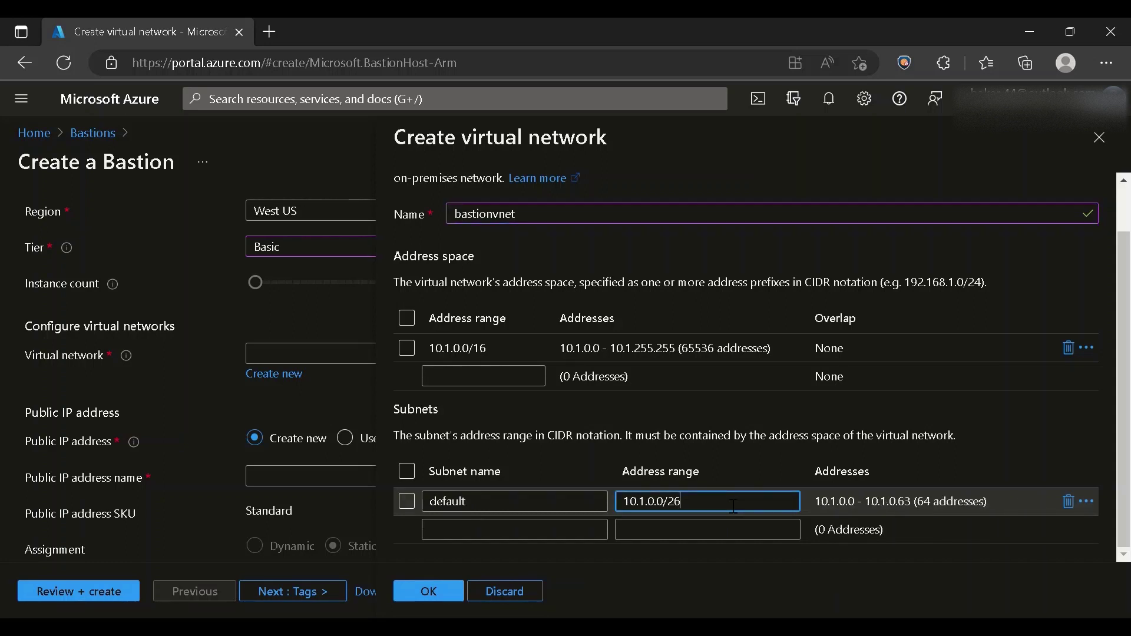
{"action": "left_click", "coordinate": [491, 505]}
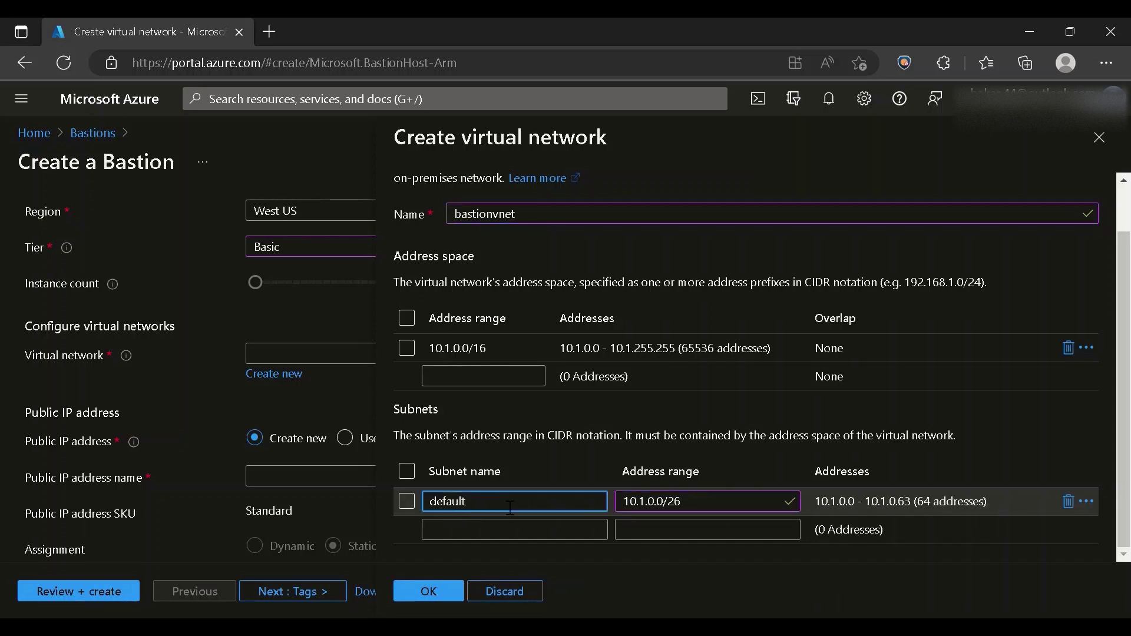
{"action": "left_click_drag", "start_coordinate": [506, 507], "coordinate": [370, 501]}
{"action": "type", "text": "AzureBastionS"}
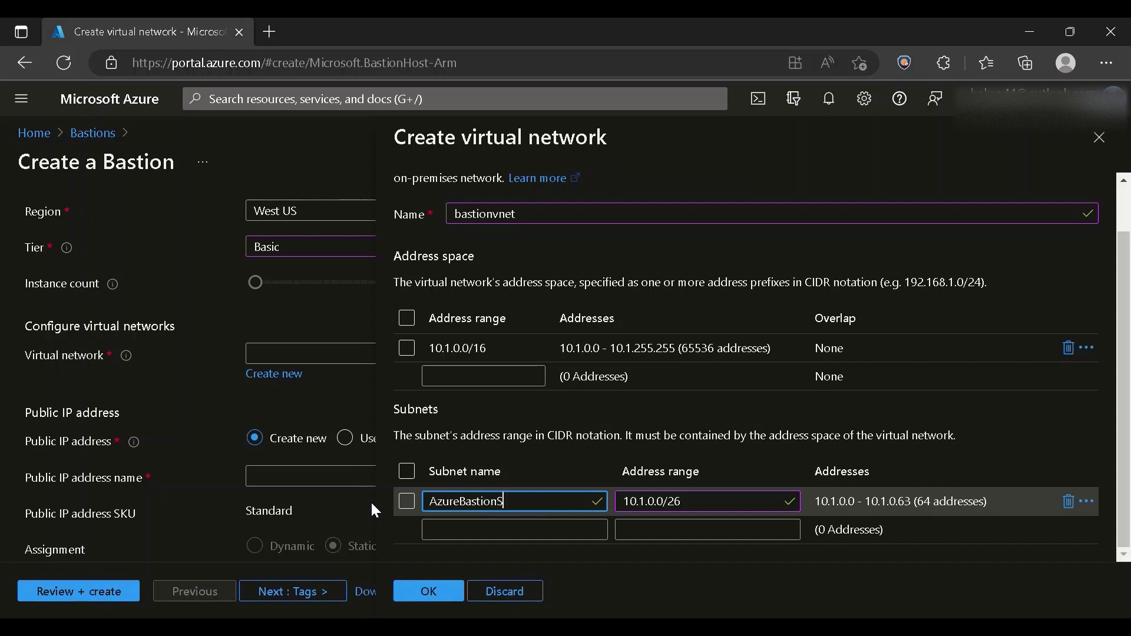
{"action": "type", "text": "ubnet"}
{"action": "left_click", "coordinate": [453, 597]}
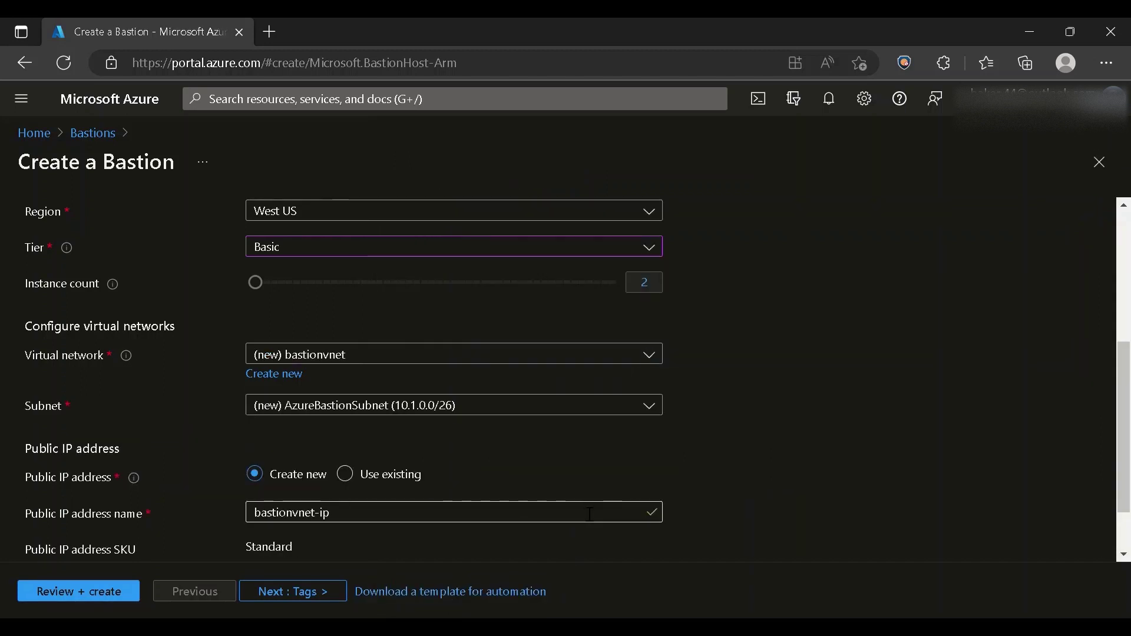
Step: Keep the default public IP, tags and advanced settings and proceed to the Bastion's final review
{"action": "scroll", "coordinate": [1126, 400], "scroll_direction": "down", "scroll_amount": 1}
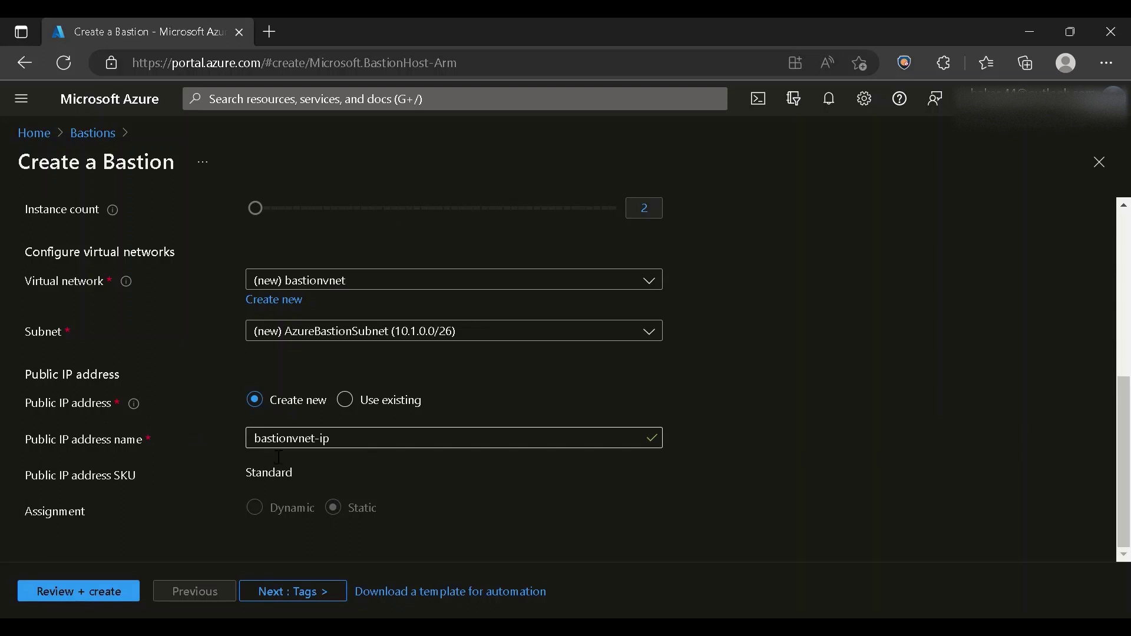
{"action": "mouse_move", "coordinate": [134, 406]}
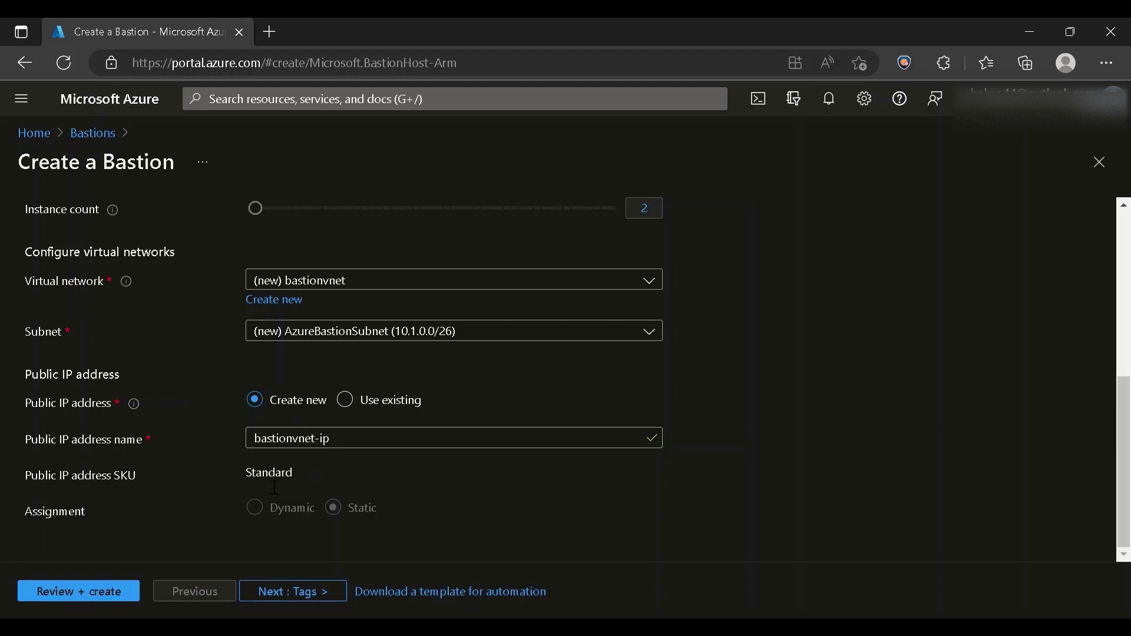
{"action": "left_click", "coordinate": [290, 599]}
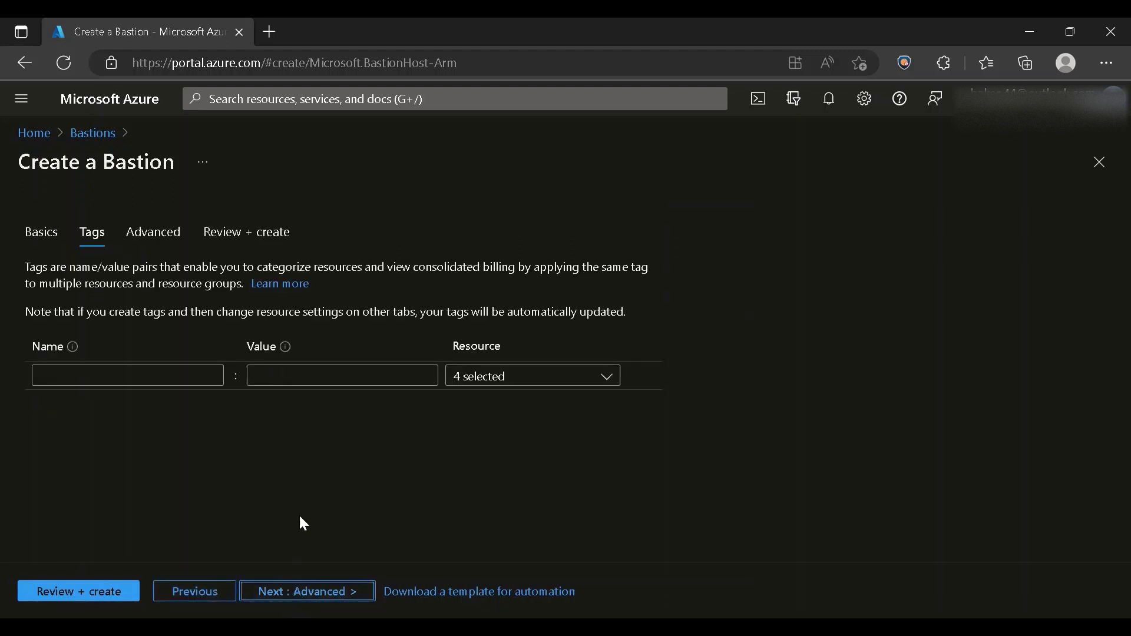
{"action": "left_click", "coordinate": [298, 599]}
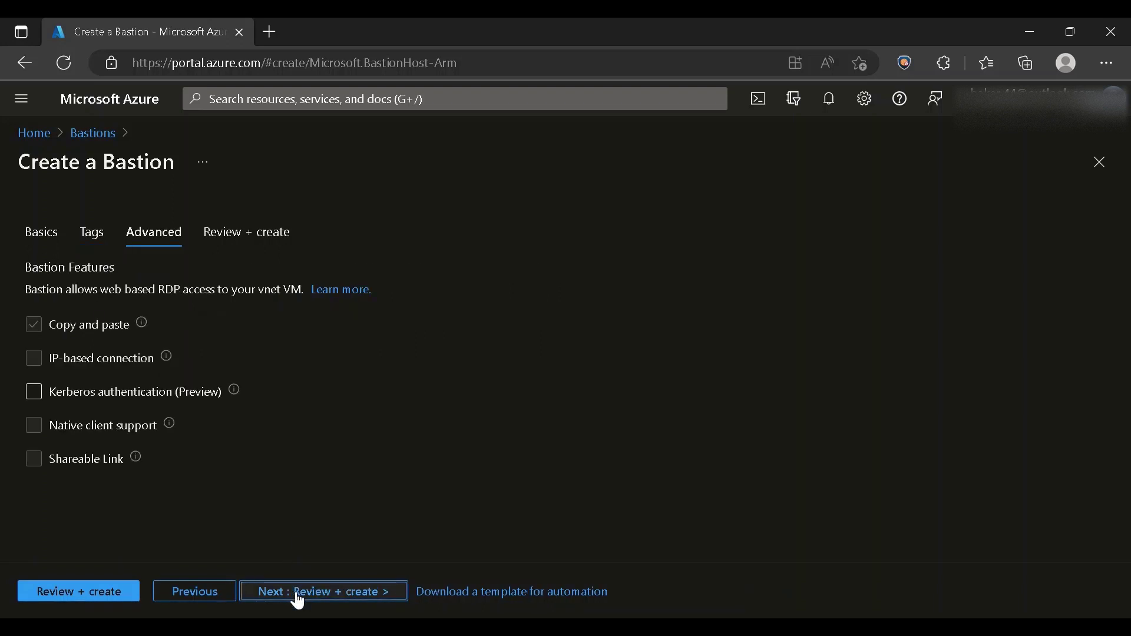
{"action": "left_click", "coordinate": [297, 599]}
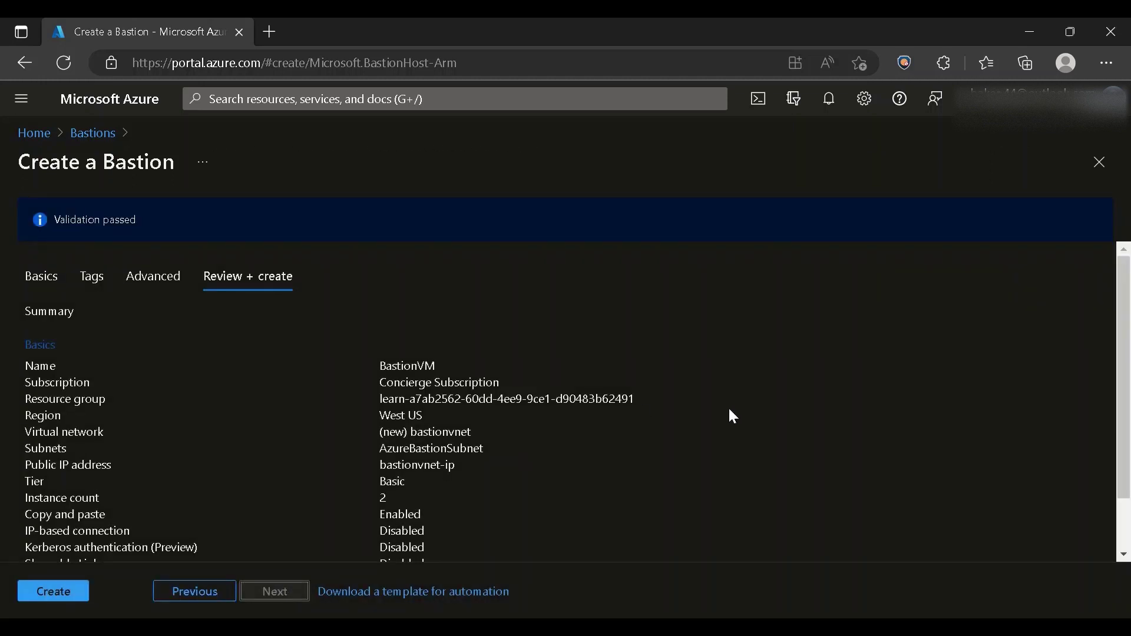
Step: Review the Bastion configuration summary and create the Bastion
{"action": "left_click_drag", "start_coordinate": [1126, 290], "coordinate": [1128, 341]}
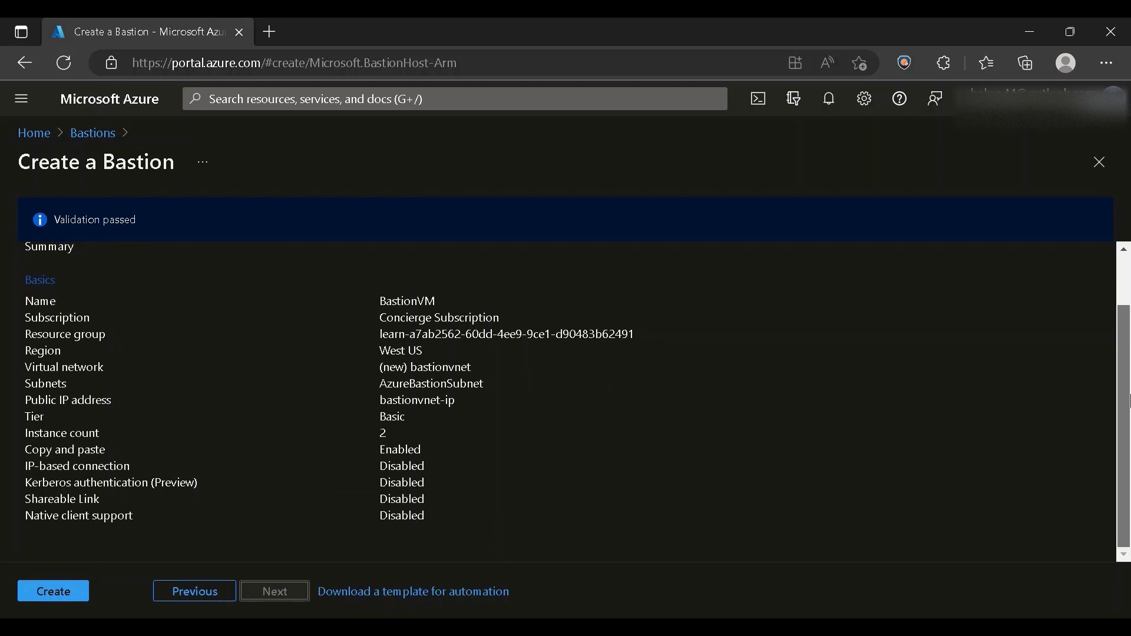
{"action": "left_click_drag", "start_coordinate": [1127, 369], "coordinate": [1128, 266]}
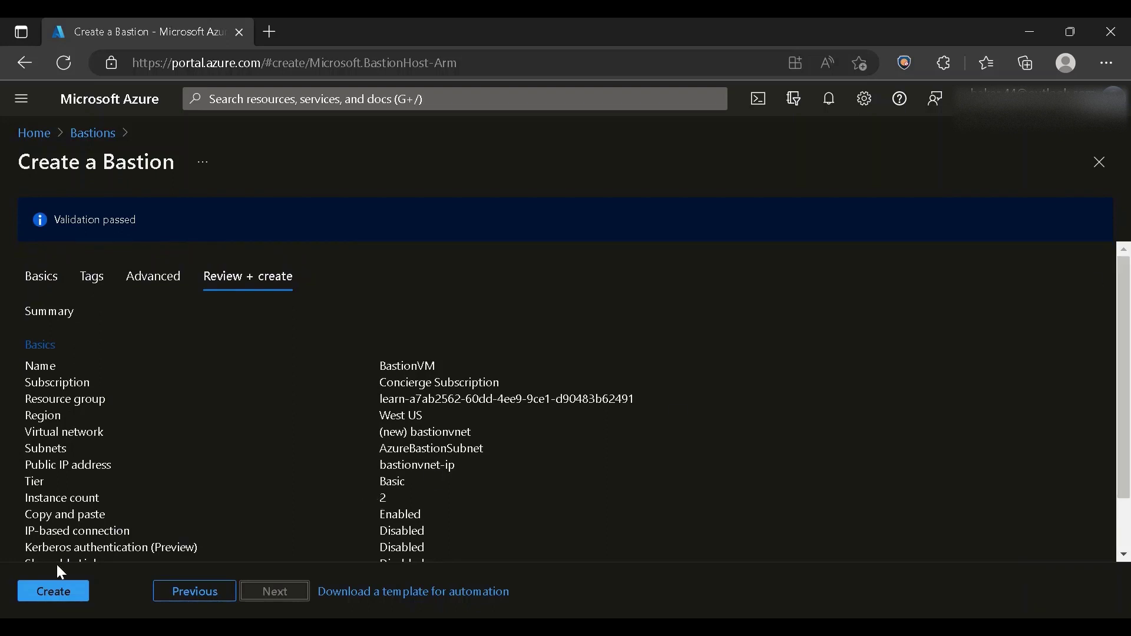
{"action": "left_click", "coordinate": [37, 595]}
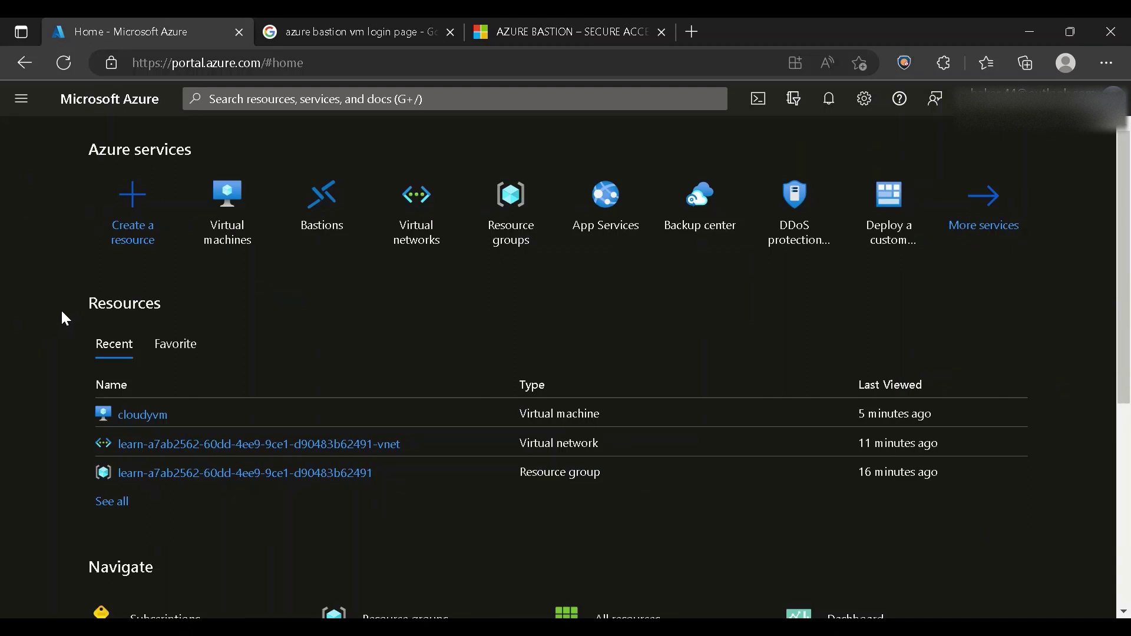
Step: Open the virtual machine cloudyvm and choose Bastion as its connection method
{"action": "left_click", "coordinate": [233, 229]}
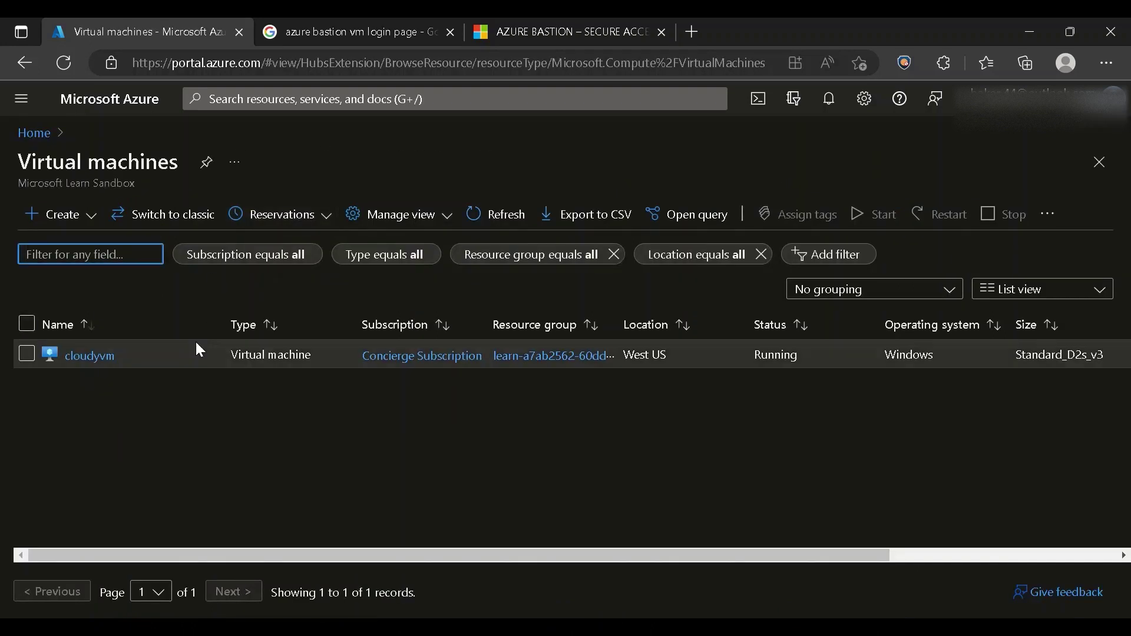
{"action": "left_click", "coordinate": [101, 359]}
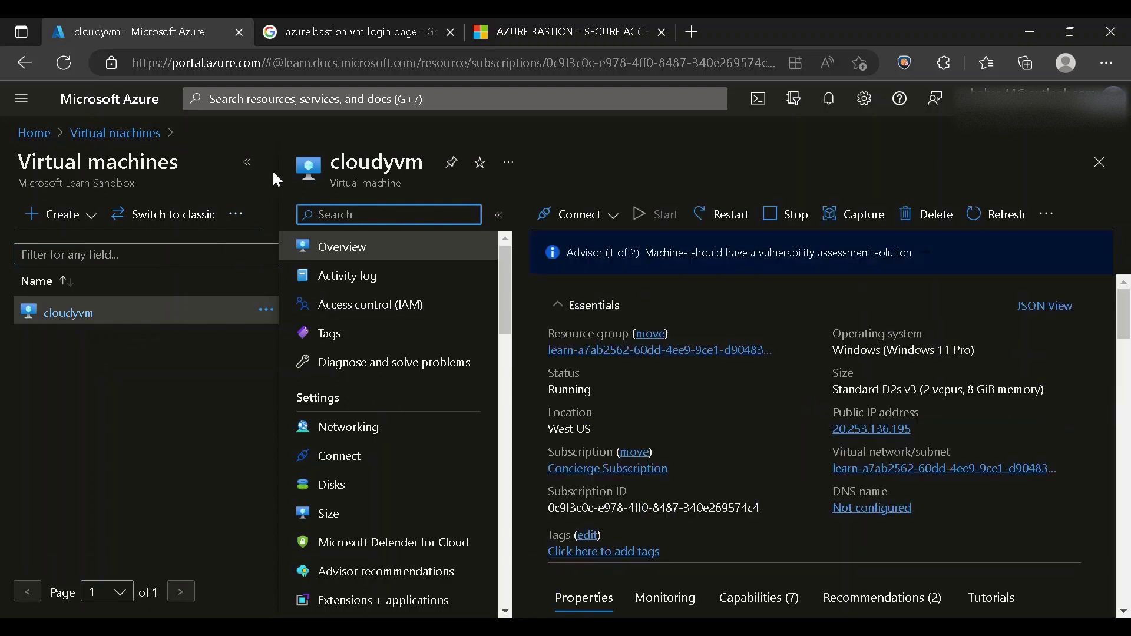
{"action": "left_click", "coordinate": [246, 162]}
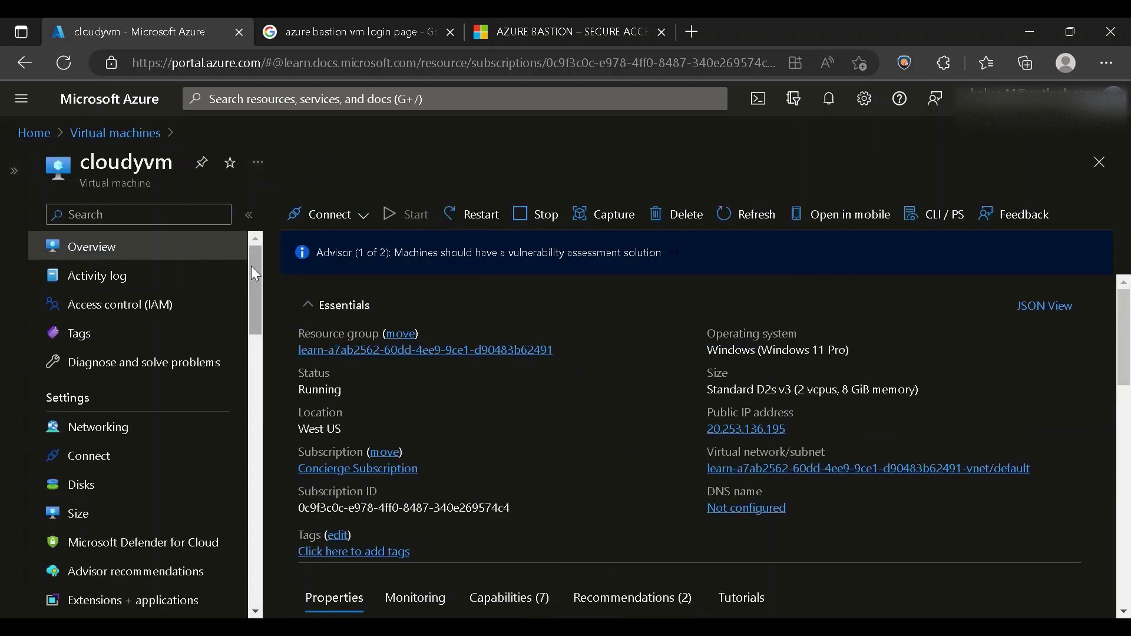
{"action": "left_click_drag", "start_coordinate": [251, 274], "coordinate": [267, 292]}
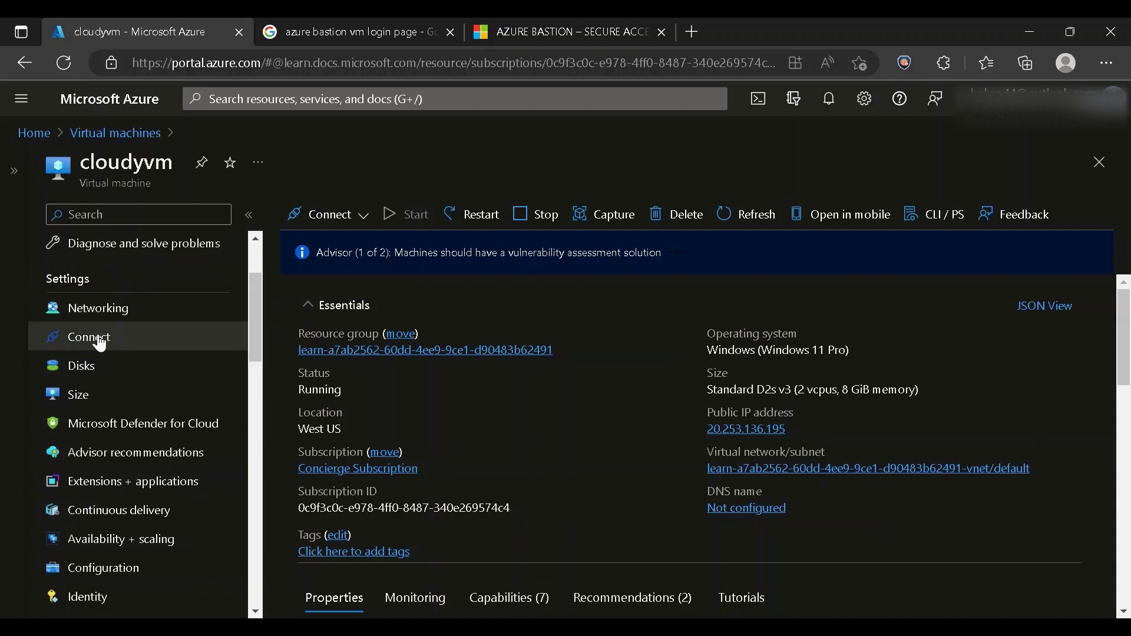
{"action": "left_click", "coordinate": [370, 219]}
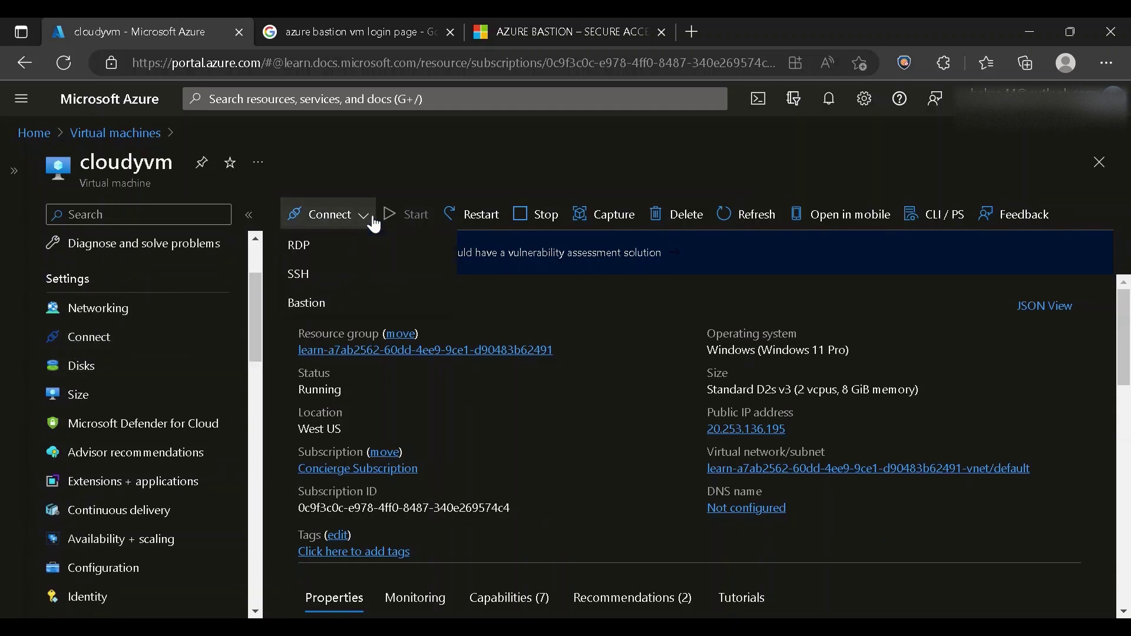
{"action": "left_click", "coordinate": [356, 307]}
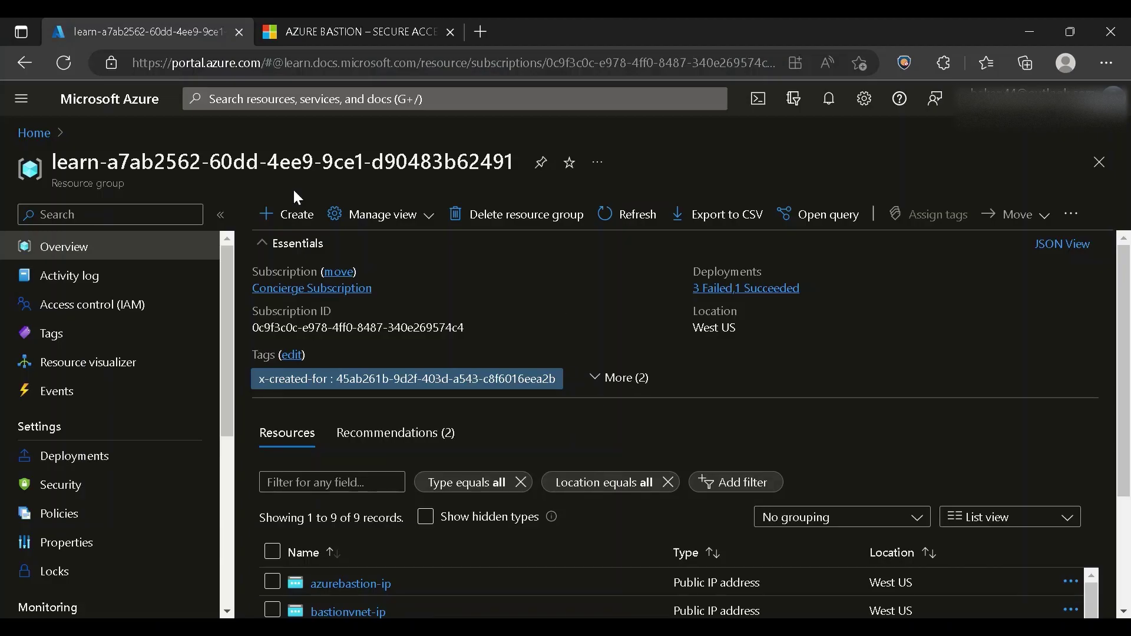
Step: Delete the resource group learn-a7ab2562-60dd-4ee9-9ce1-d90483b62491, confirming its name and applying force delete for selected virtual machines and scale sets
{"action": "left_click", "coordinate": [524, 215]}
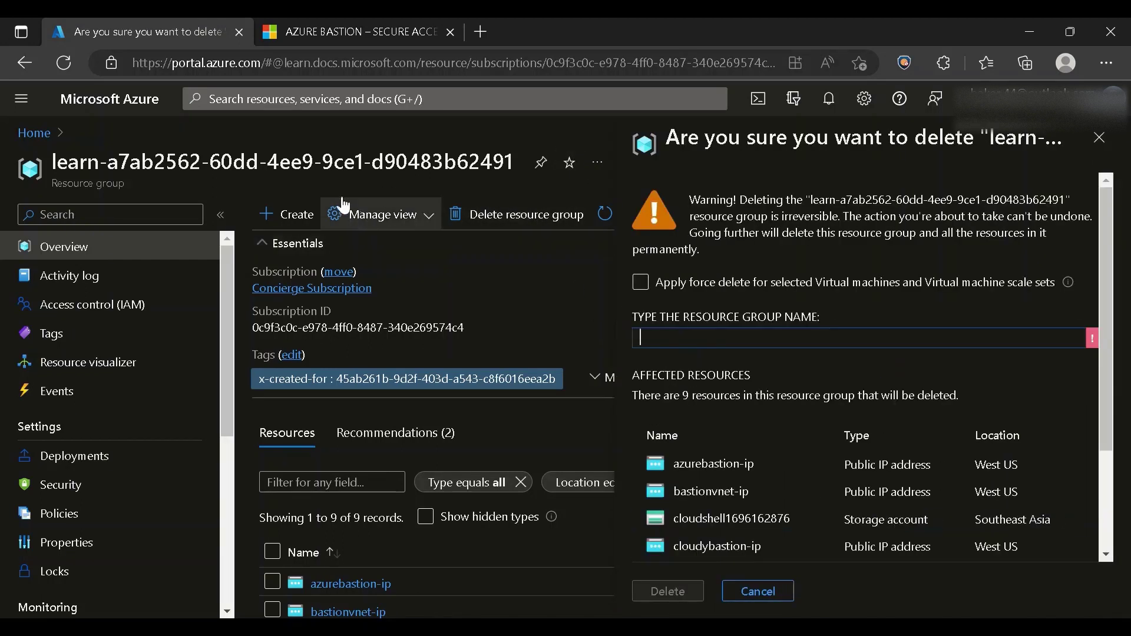
{"action": "left_click", "coordinate": [605, 169]}
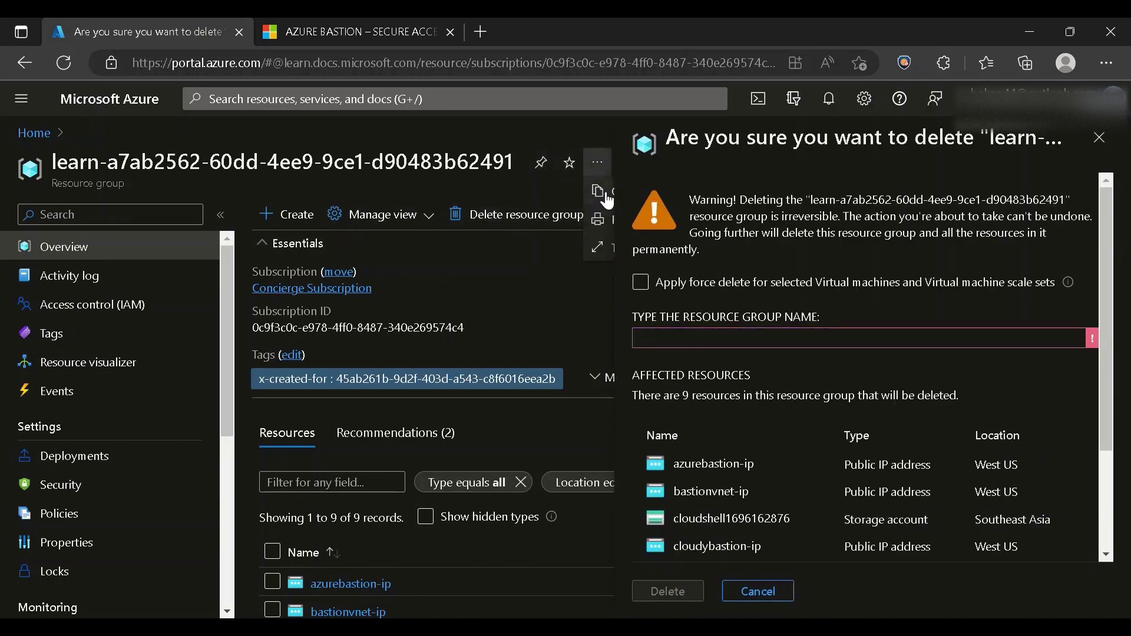
{"action": "left_click", "coordinate": [601, 193]}
{"action": "left_click", "coordinate": [704, 348]}
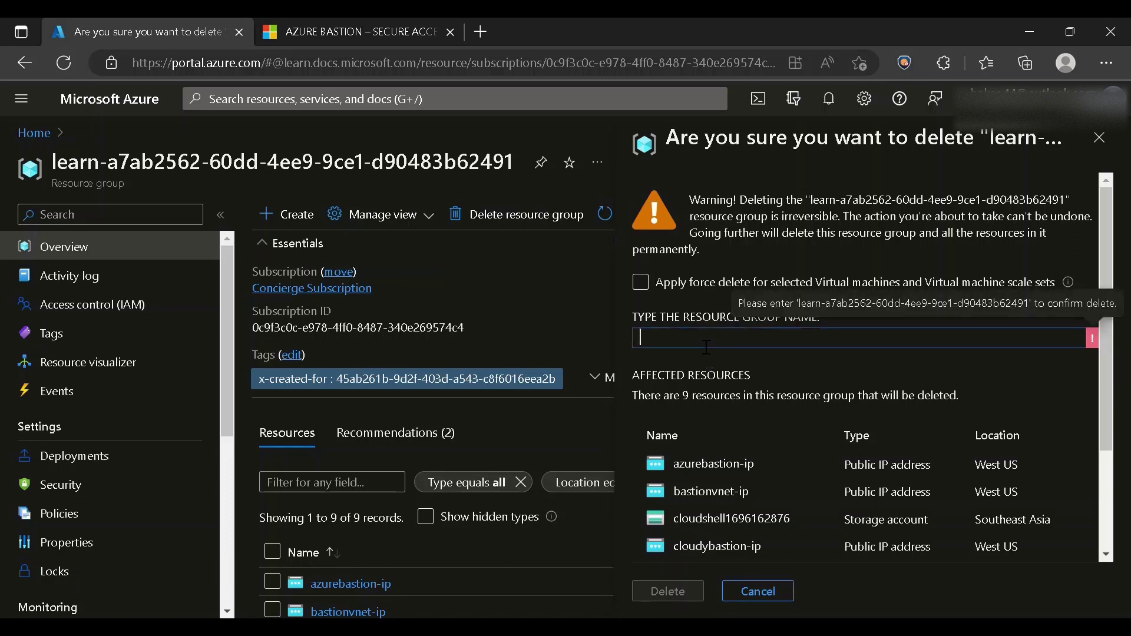
{"action": "type", "text": "learn-a7ab2562-60dd-4ee9-9ce1-d90483b62491"}
{"action": "left_click", "coordinate": [640, 282]}
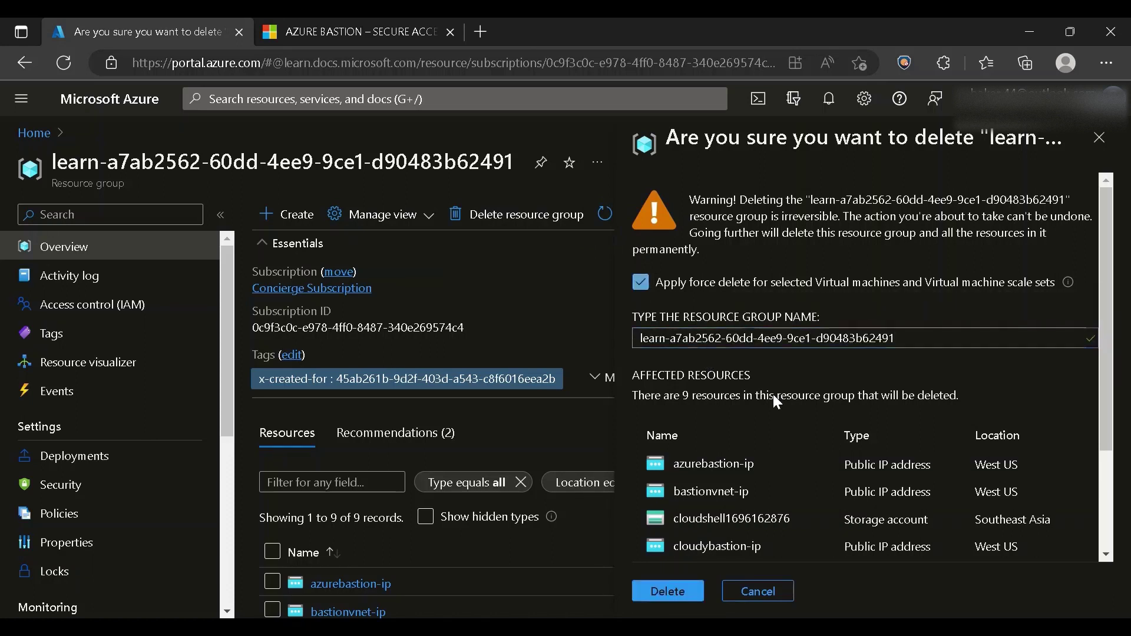
{"action": "left_click", "coordinate": [682, 591]}
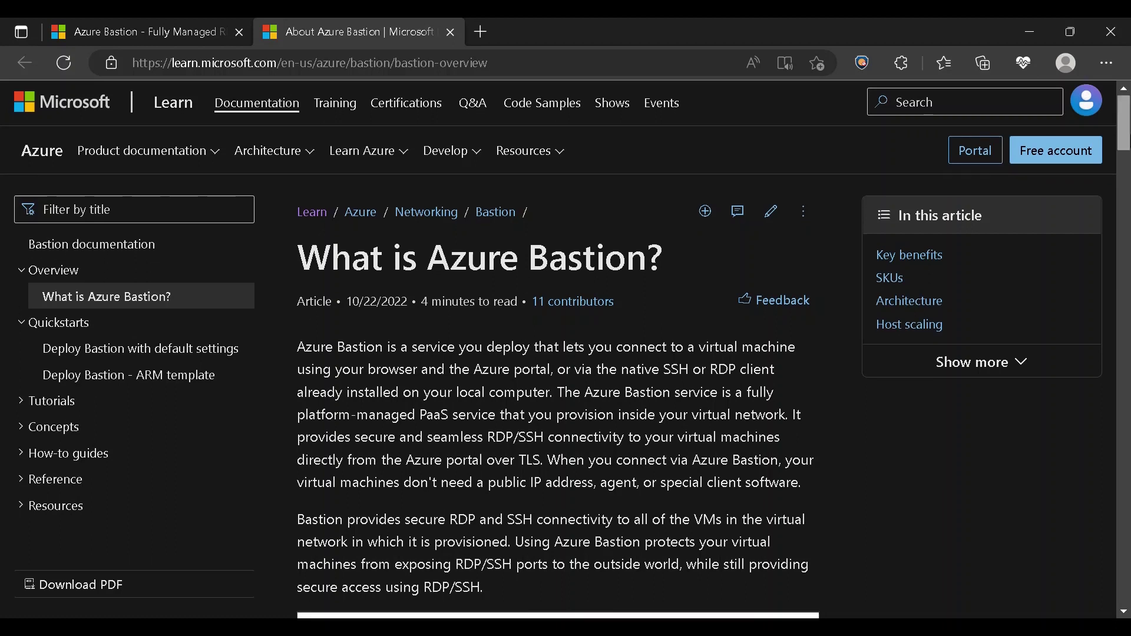
Step: Read the introduction of Microsoft Learn's "What is Azure Bastion?" article and examine its connection diagram
{"action": "scroll", "coordinate": [559, 350], "scroll_direction": "down", "scroll_amount": 1}
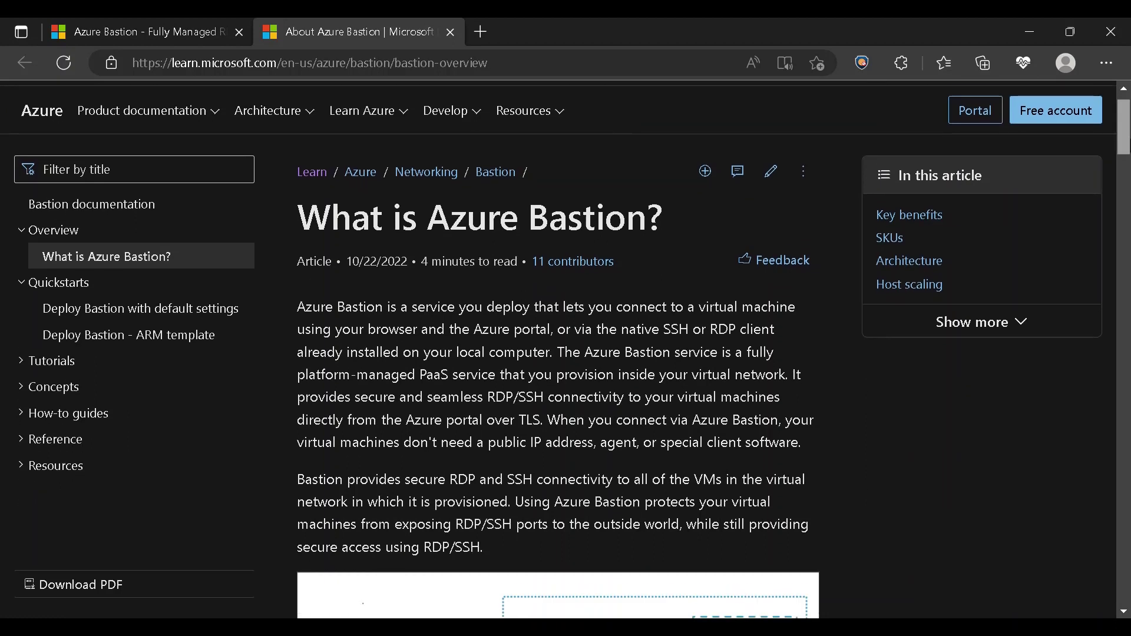
{"action": "scroll", "coordinate": [558, 350], "scroll_direction": "down", "scroll_amount": 1}
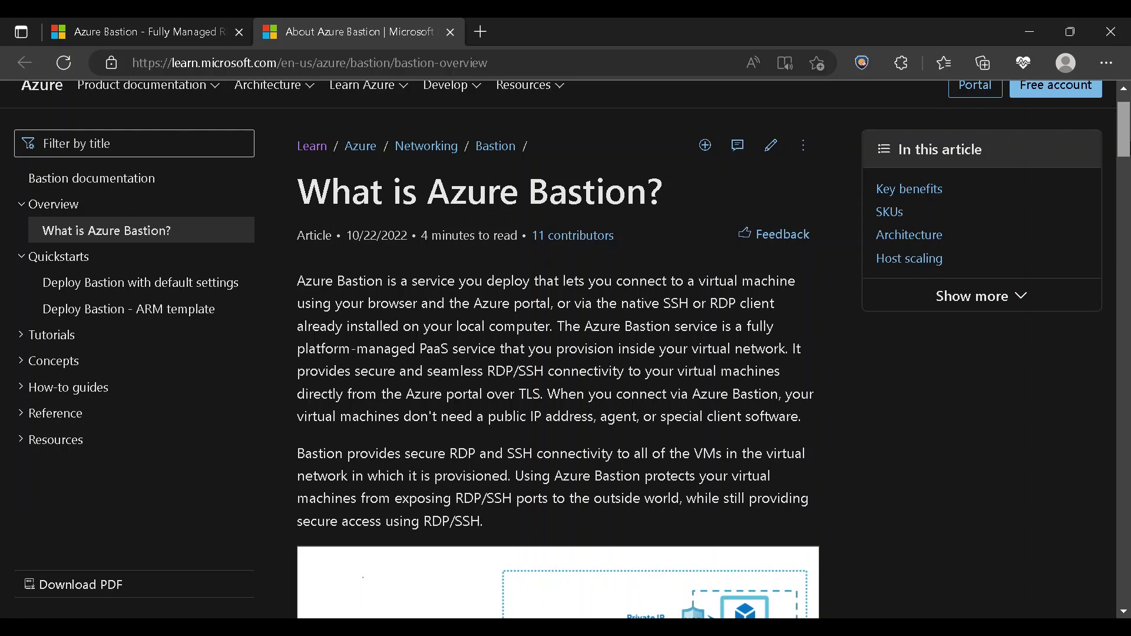
{"action": "scroll", "coordinate": [558, 351], "scroll_direction": "down", "scroll_amount": 1}
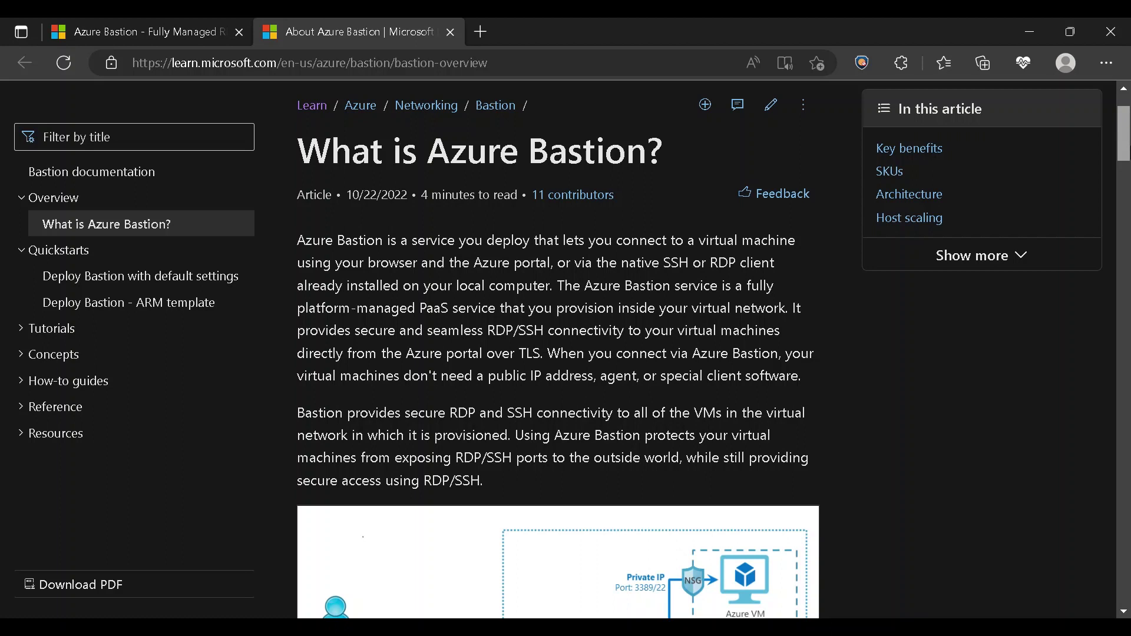
{"action": "scroll", "coordinate": [559, 351], "scroll_direction": "down", "scroll_amount": 1}
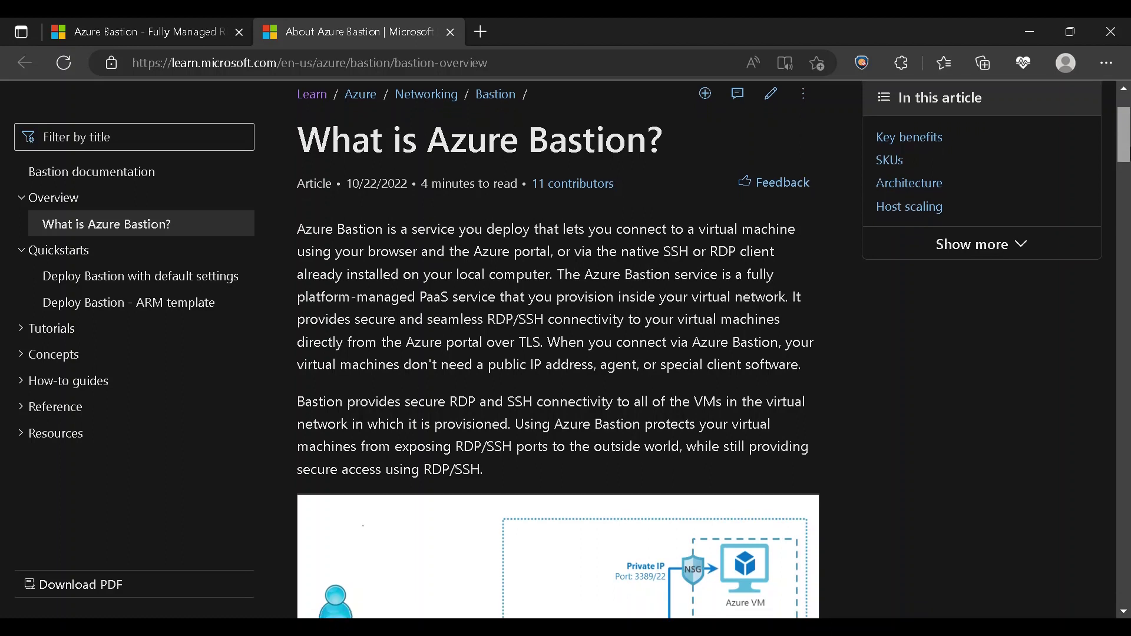
{"action": "scroll", "coordinate": [559, 351], "scroll_direction": "down", "scroll_amount": 3}
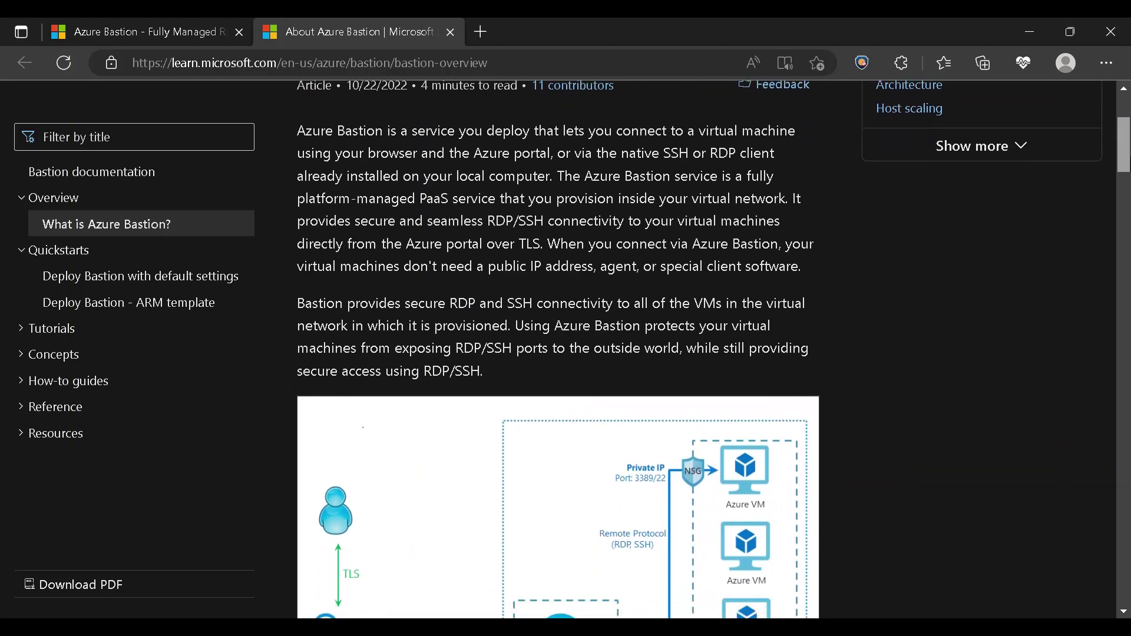
{"action": "scroll", "coordinate": [558, 350], "scroll_direction": "down", "scroll_amount": 3}
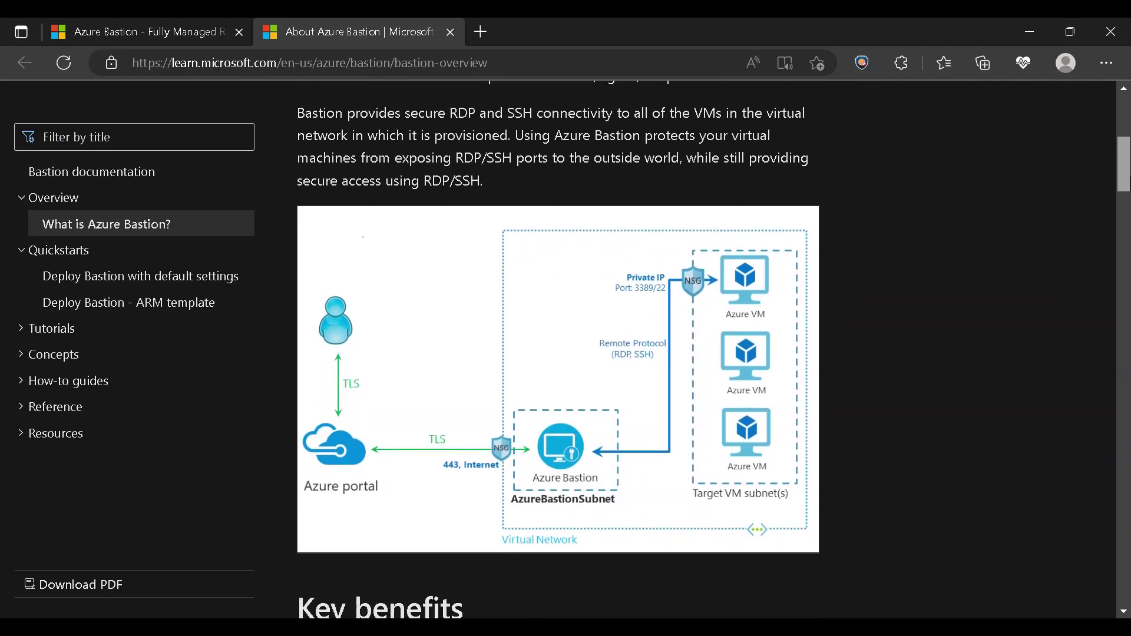
{"action": "scroll", "coordinate": [559, 351], "scroll_direction": "down", "scroll_amount": 2}
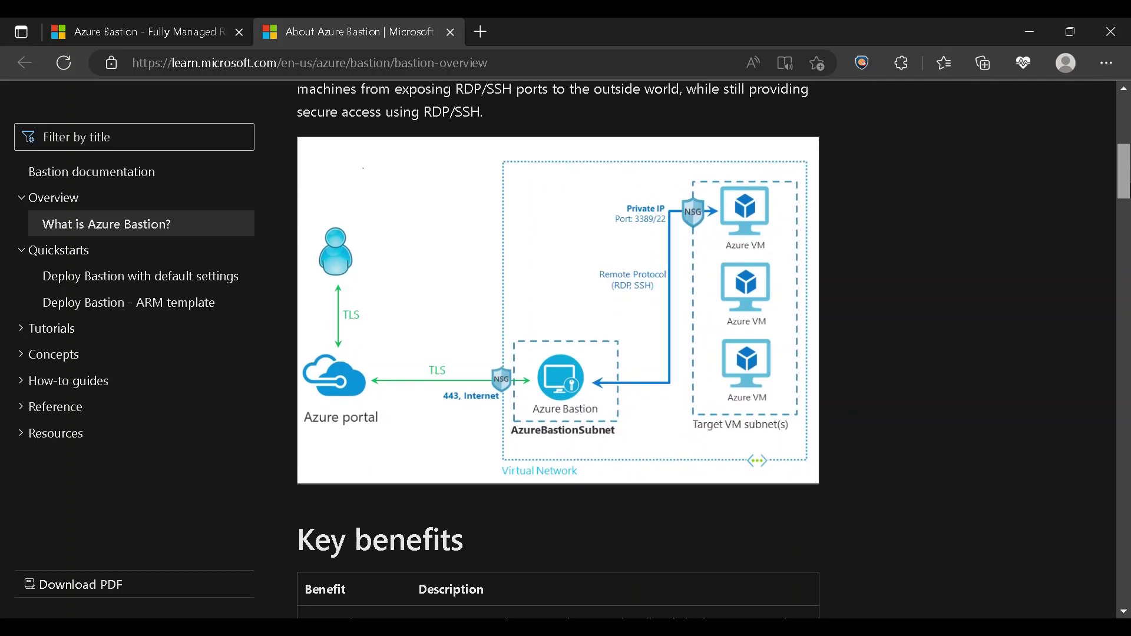
Step: Review the article's key benefits table and compare the features of the Basic and Standard SKUs
{"action": "scroll", "coordinate": [558, 350], "scroll_direction": "down", "scroll_amount": 3}
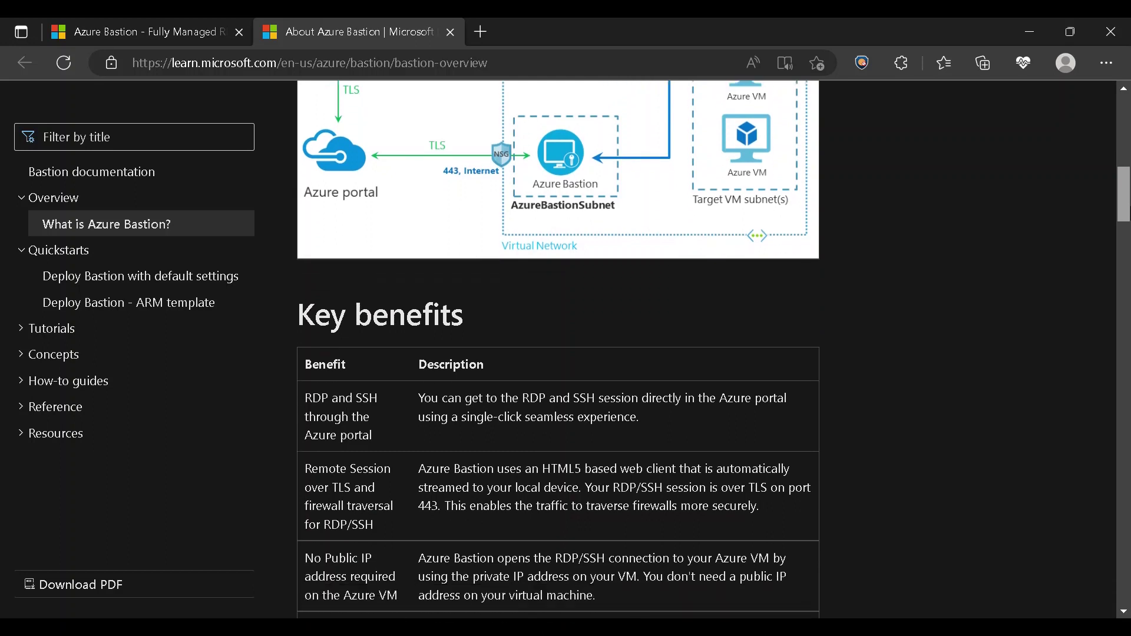
{"action": "scroll", "coordinate": [558, 351], "scroll_direction": "down", "scroll_amount": 1}
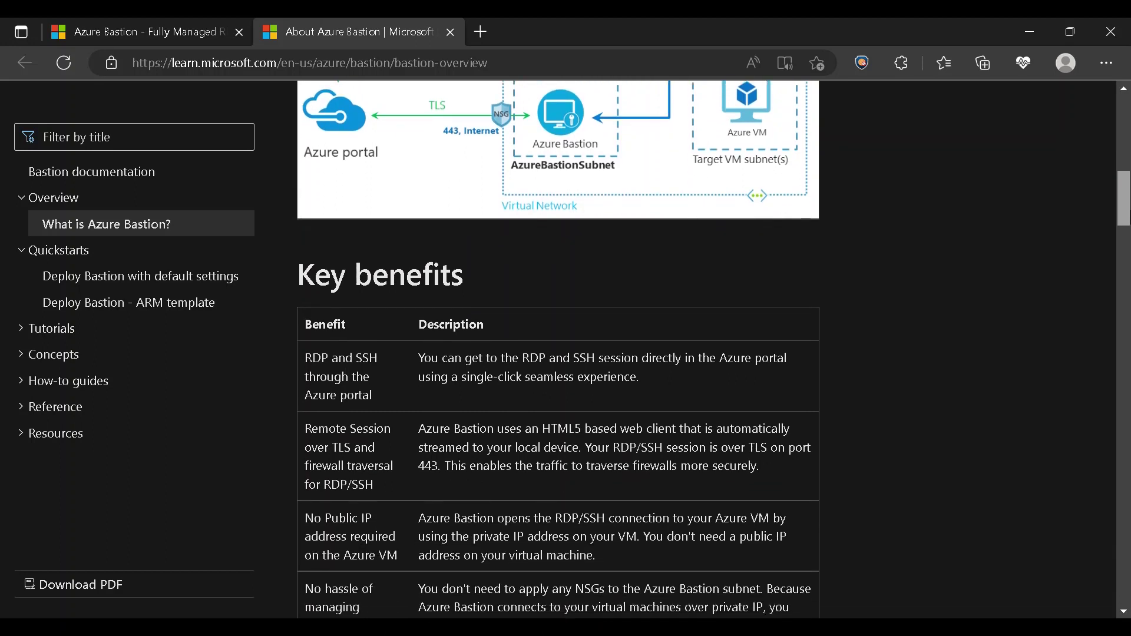
{"action": "scroll", "coordinate": [558, 350], "scroll_direction": "down", "scroll_amount": 1}
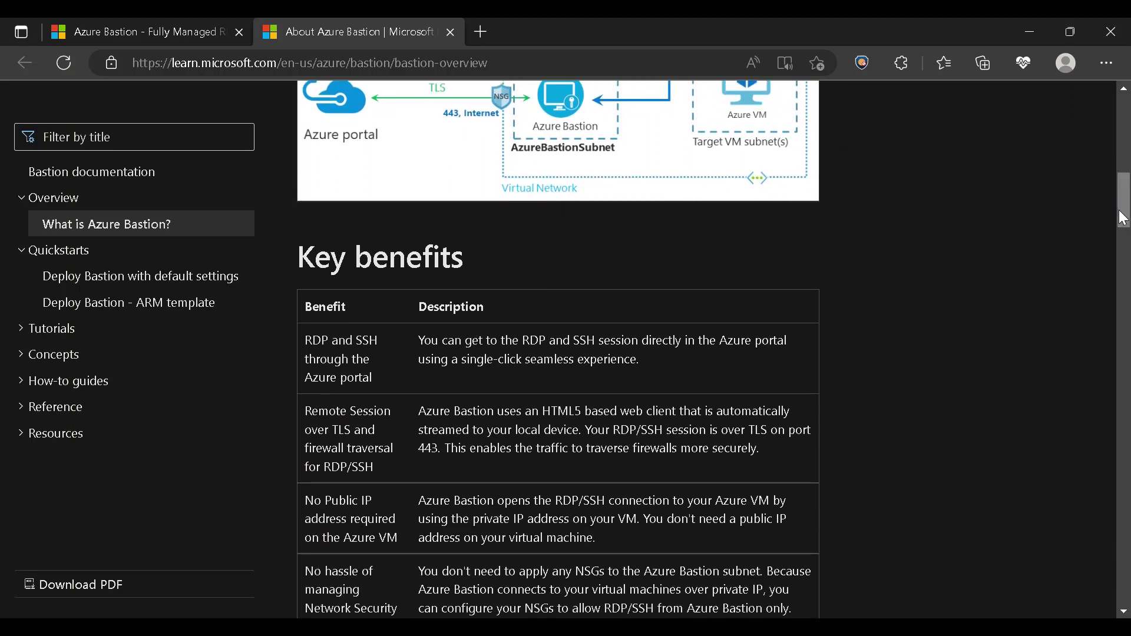
{"action": "scroll", "coordinate": [1127, 217], "scroll_direction": "down", "scroll_amount": 1}
{"action": "scroll", "coordinate": [1126, 216], "scroll_direction": "down", "scroll_amount": 3}
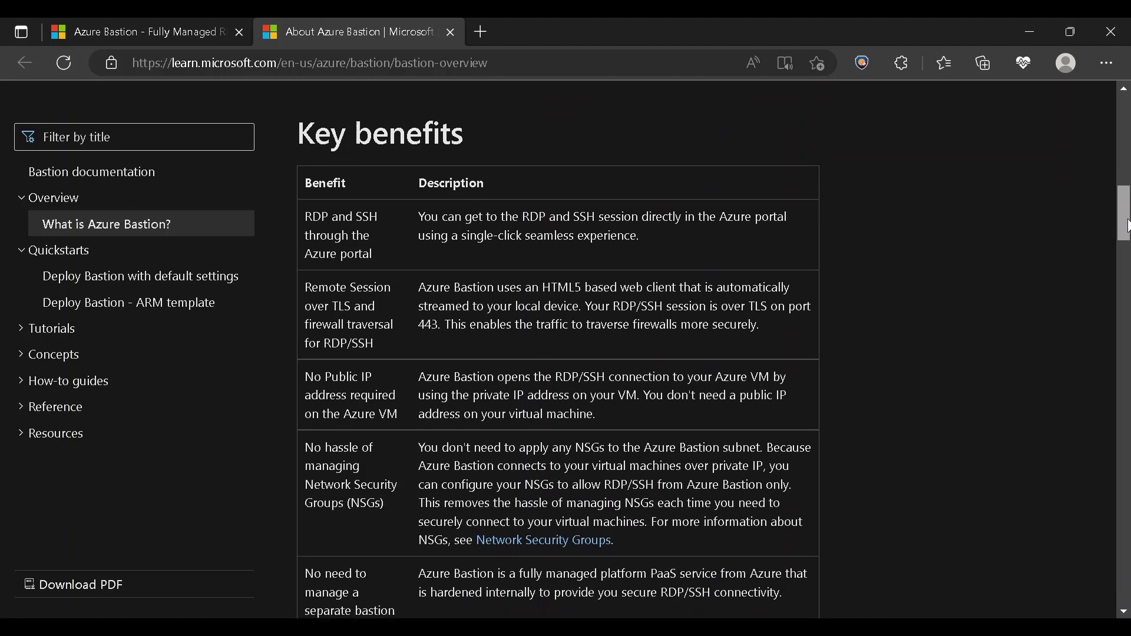
{"action": "scroll", "coordinate": [1127, 236], "scroll_direction": "down", "scroll_amount": 4}
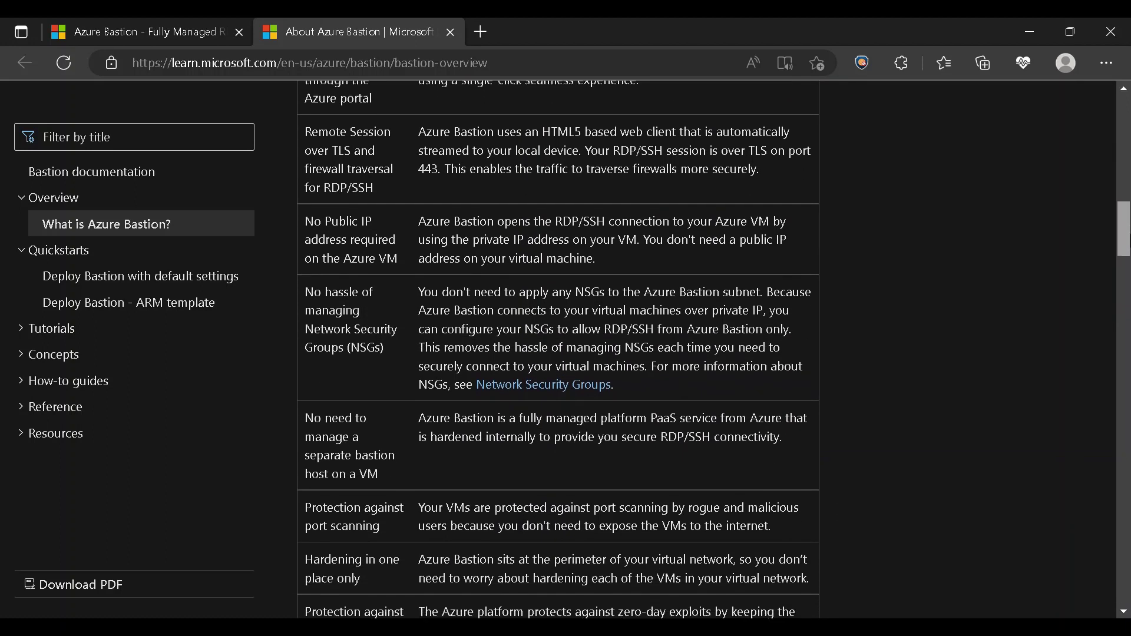
{"action": "scroll", "coordinate": [1127, 254], "scroll_direction": "down", "scroll_amount": 1}
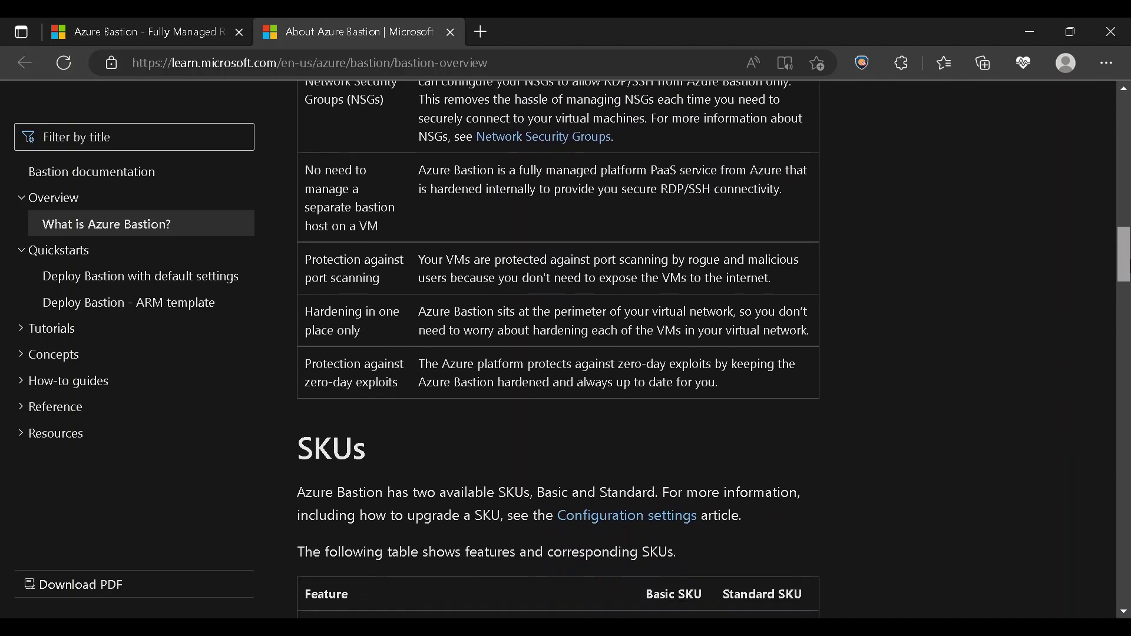
{"action": "scroll", "coordinate": [1127, 265], "scroll_direction": "down", "scroll_amount": 4}
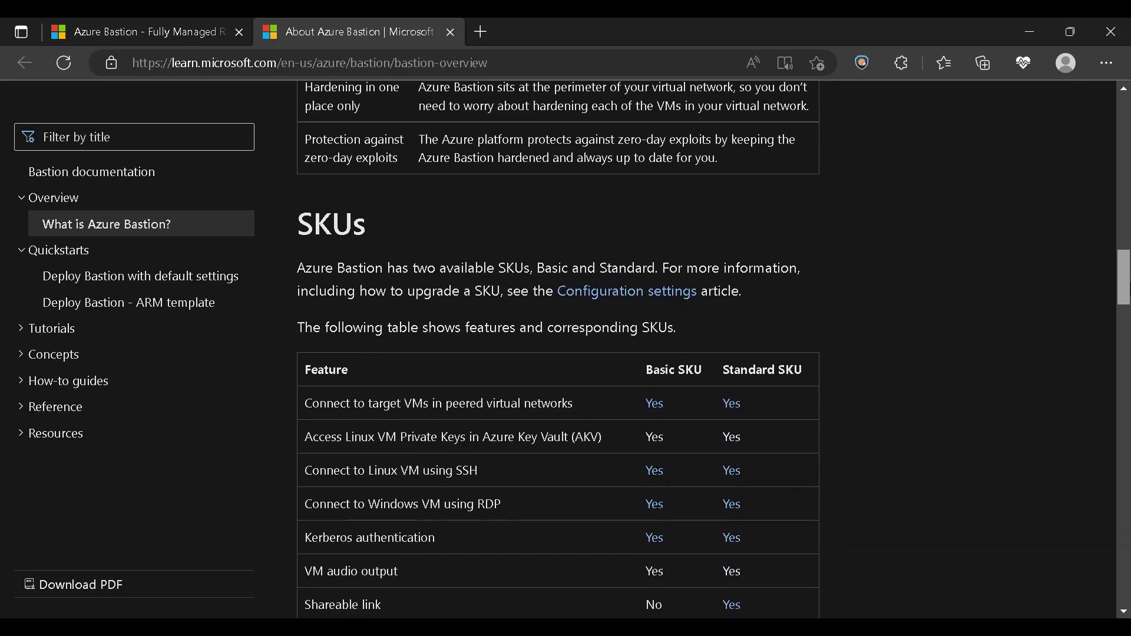
{"action": "scroll", "coordinate": [558, 354], "scroll_direction": "down", "scroll_amount": 1}
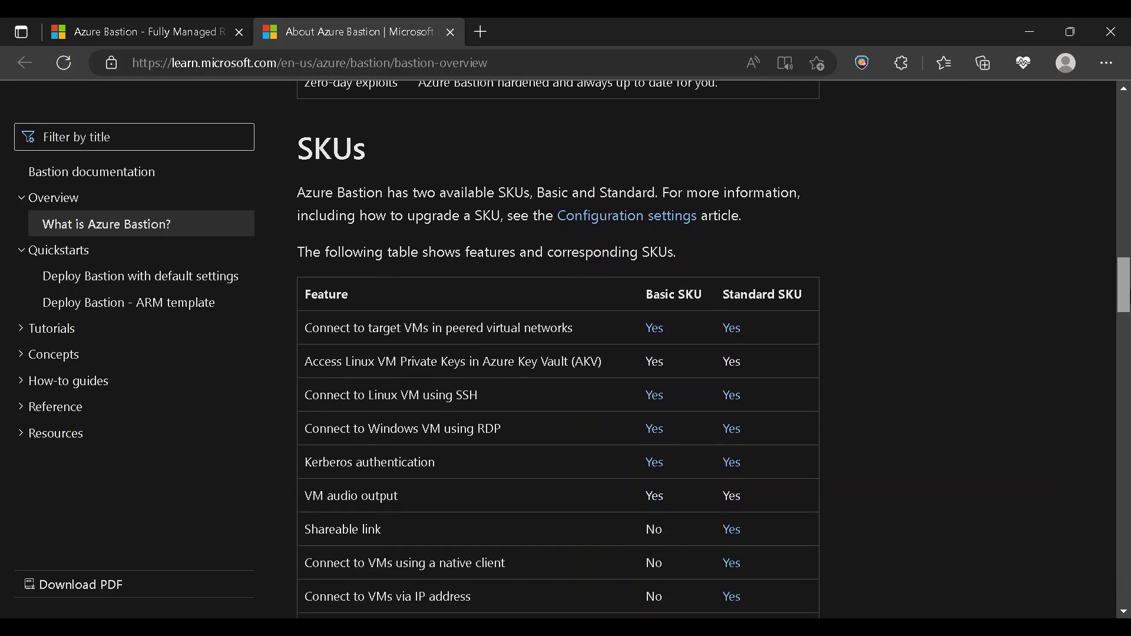
{"action": "scroll", "coordinate": [557, 353], "scroll_direction": "down", "scroll_amount": 1}
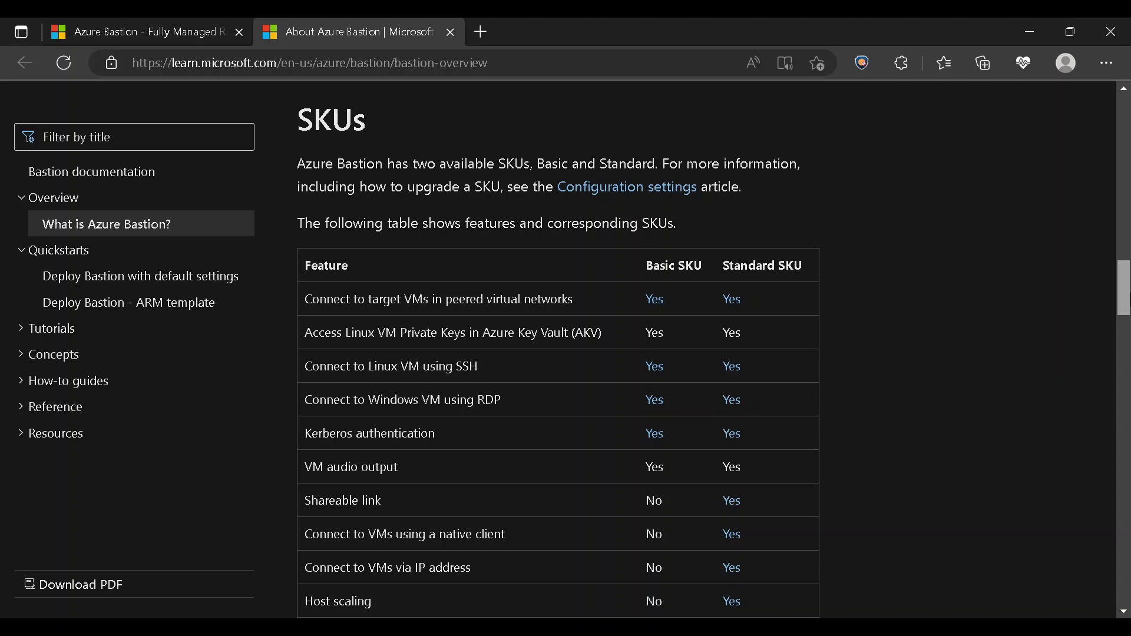
{"action": "scroll", "coordinate": [558, 354], "scroll_direction": "down", "scroll_amount": 1}
{"action": "scroll", "coordinate": [558, 353], "scroll_direction": "down", "scroll_amount": 5}
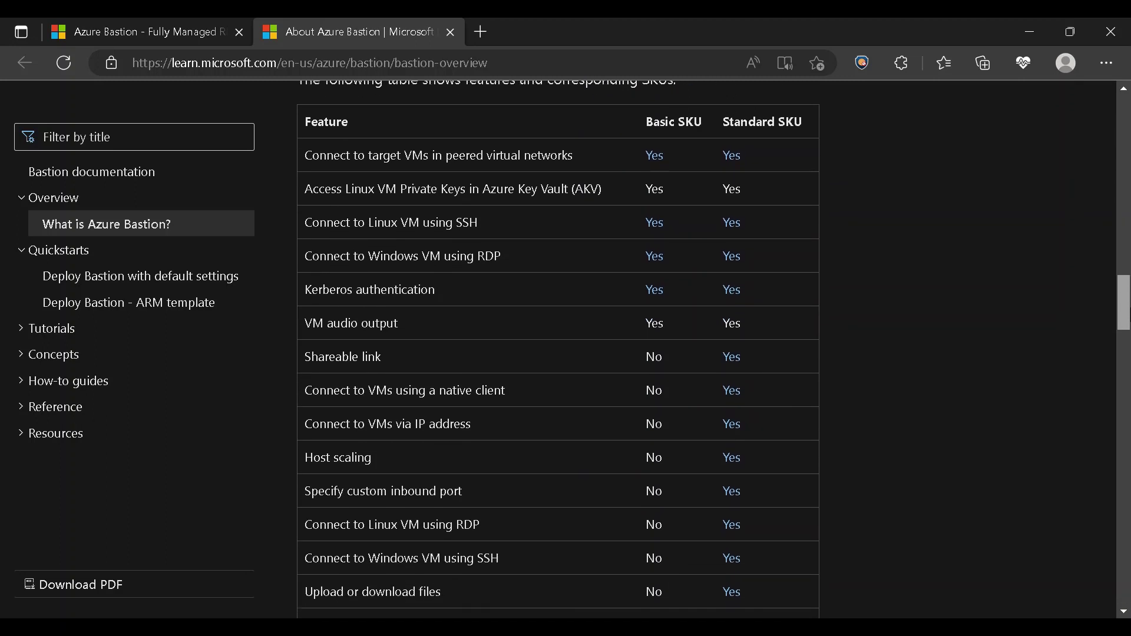
{"action": "scroll", "coordinate": [558, 354], "scroll_direction": "down", "scroll_amount": 4}
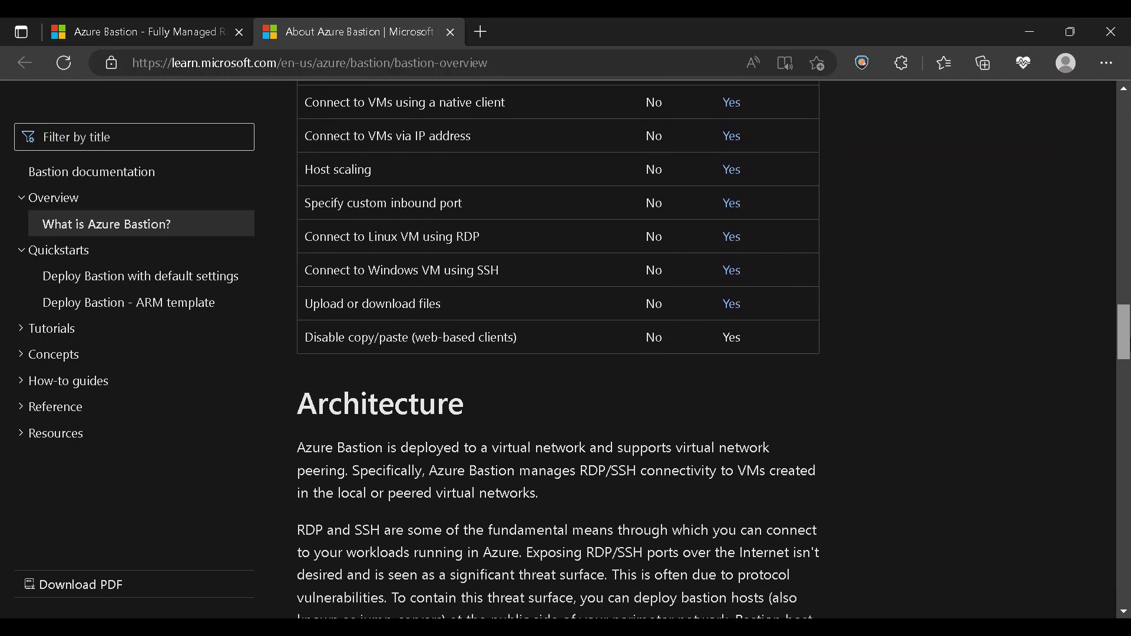
Step: Read the article's remaining sections, from Architecture and Host scaling through Pricing to the Bastion FAQ
{"action": "scroll", "coordinate": [558, 353], "scroll_direction": "down", "scroll_amount": 5}
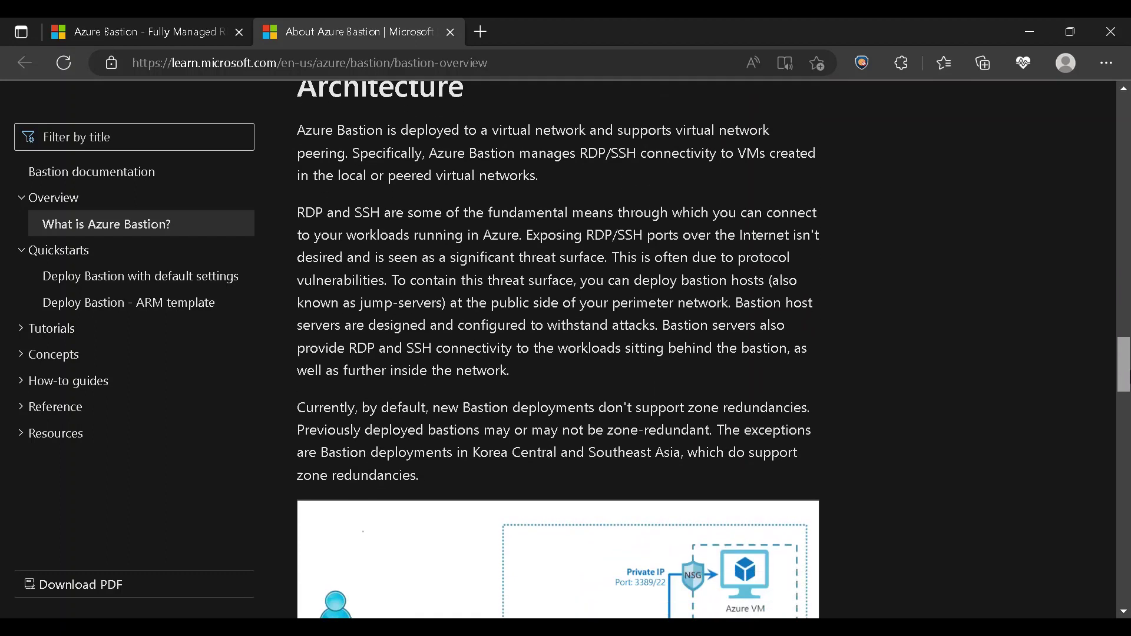
{"action": "scroll", "coordinate": [1126, 384], "scroll_direction": "down", "scroll_amount": 2}
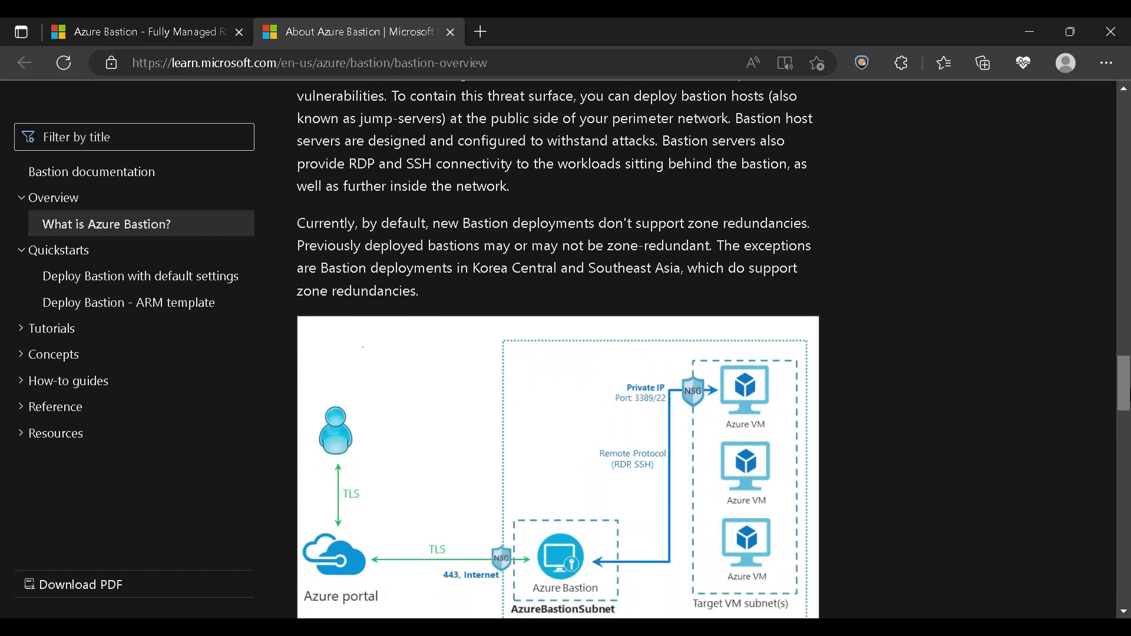
{"action": "scroll", "coordinate": [1125, 377], "scroll_direction": "down", "scroll_amount": 6}
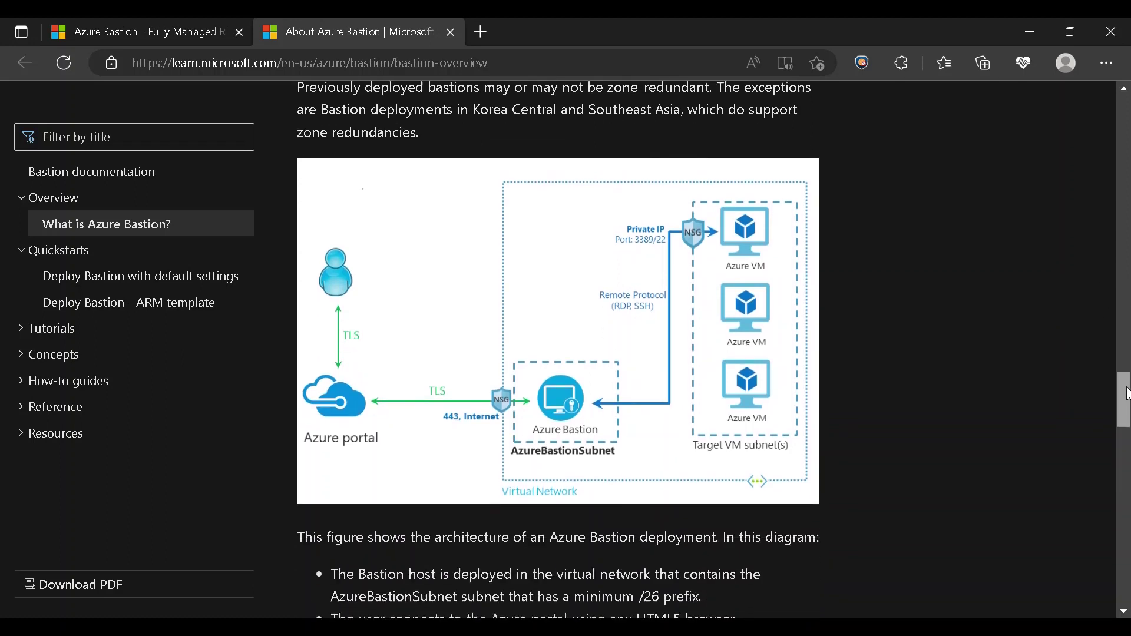
{"action": "scroll", "coordinate": [1125, 415], "scroll_direction": "down", "scroll_amount": 3}
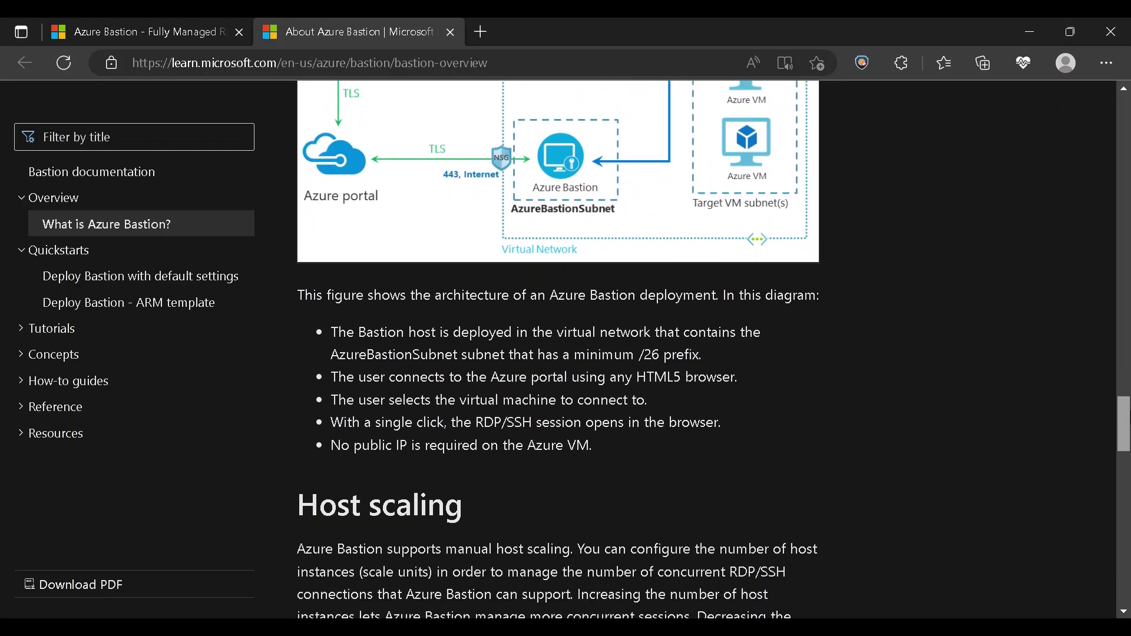
{"action": "scroll", "coordinate": [558, 353], "scroll_direction": "down", "scroll_amount": 6}
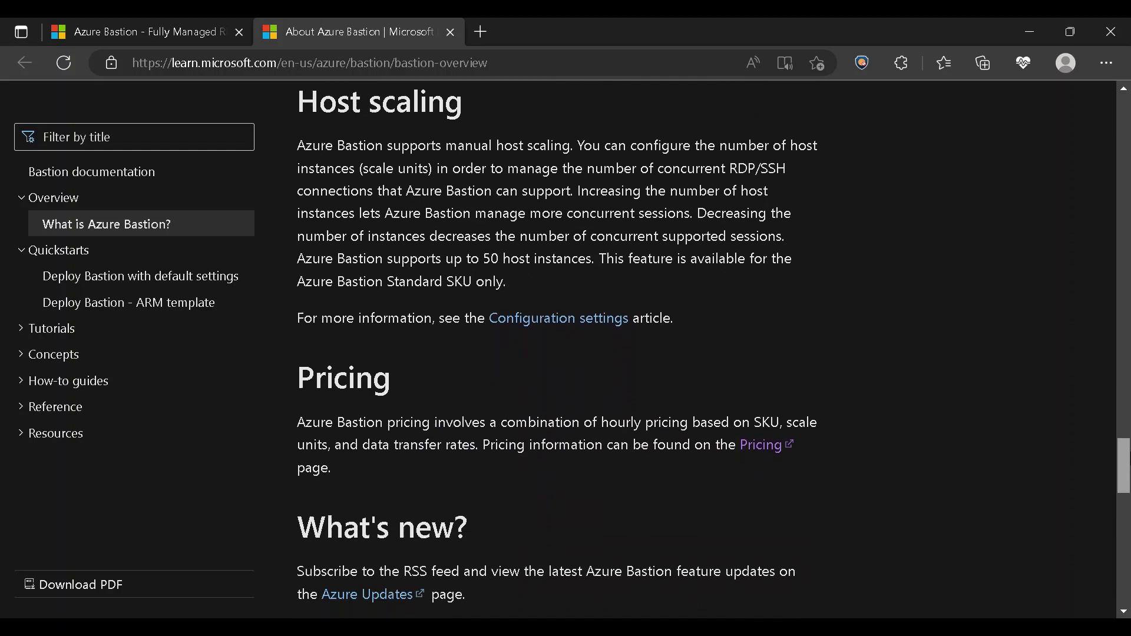
{"action": "scroll", "coordinate": [558, 353], "scroll_direction": "down", "scroll_amount": 1}
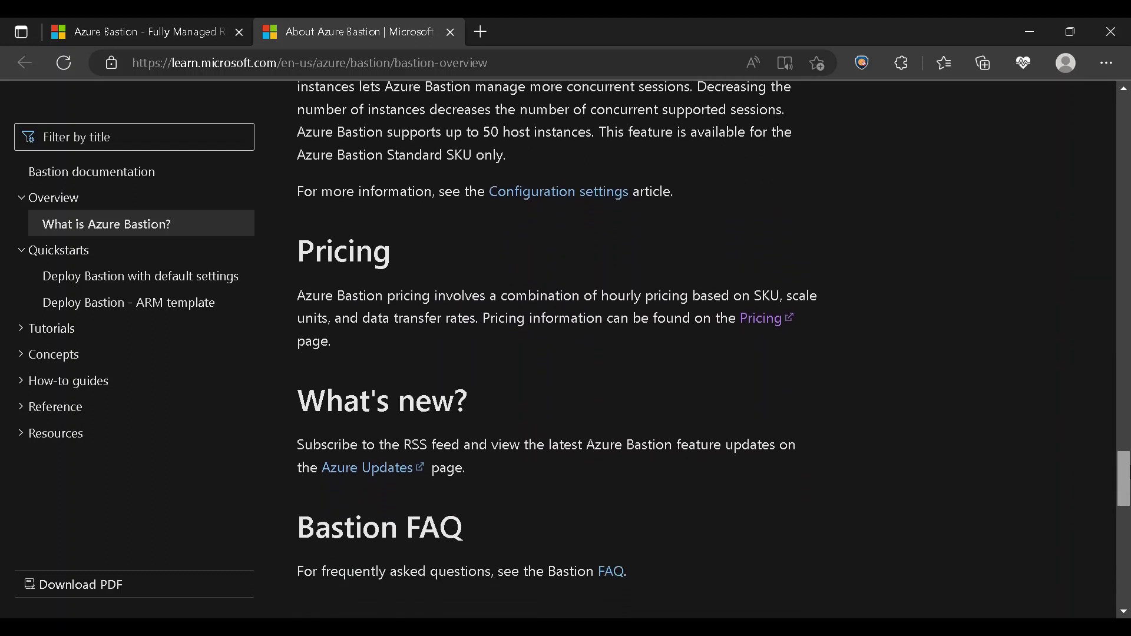